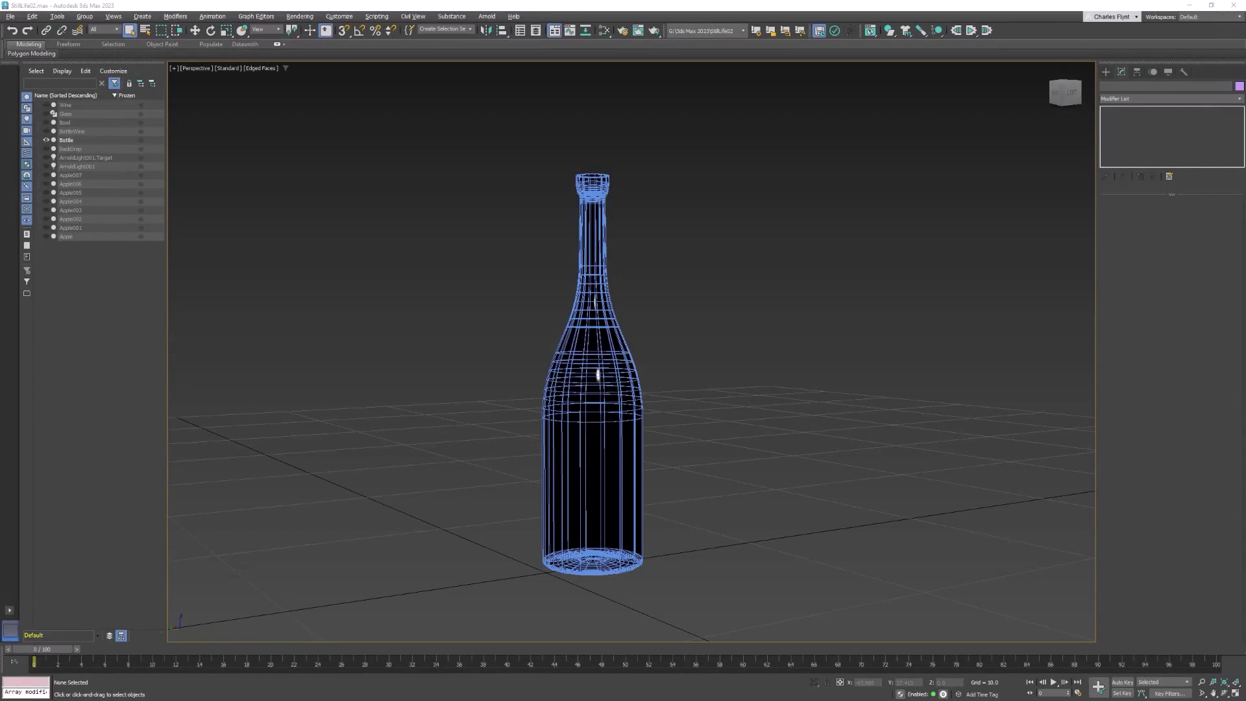
# Open the Slate Material Editor, move its window, and pan View1 to empty space
pyautogui.click(602, 31)
pyautogui.moveTo(483, 207); pyautogui.dragTo(805, 193)
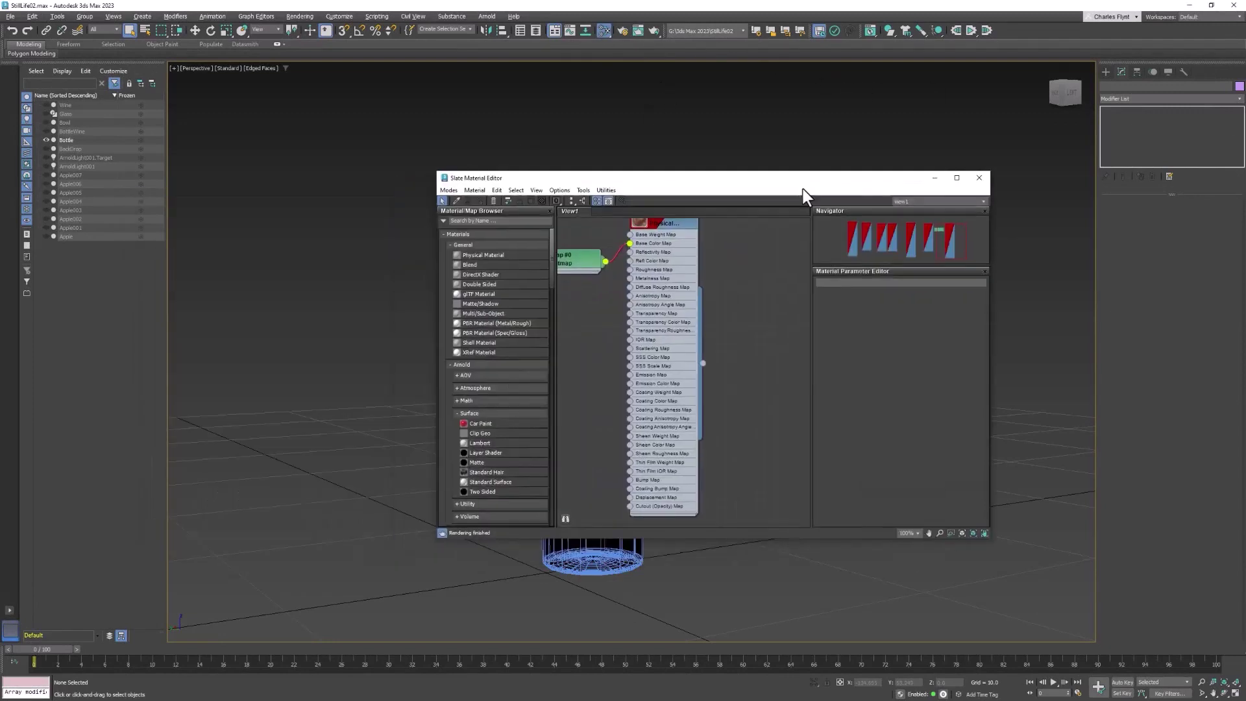
pyautogui.moveTo(761, 307)
pyautogui.mouseDown(button='middle')
pyautogui.moveTo(624, 315)
pyautogui.moveTo(641, 200)
pyautogui.mouseUp(button='middle')
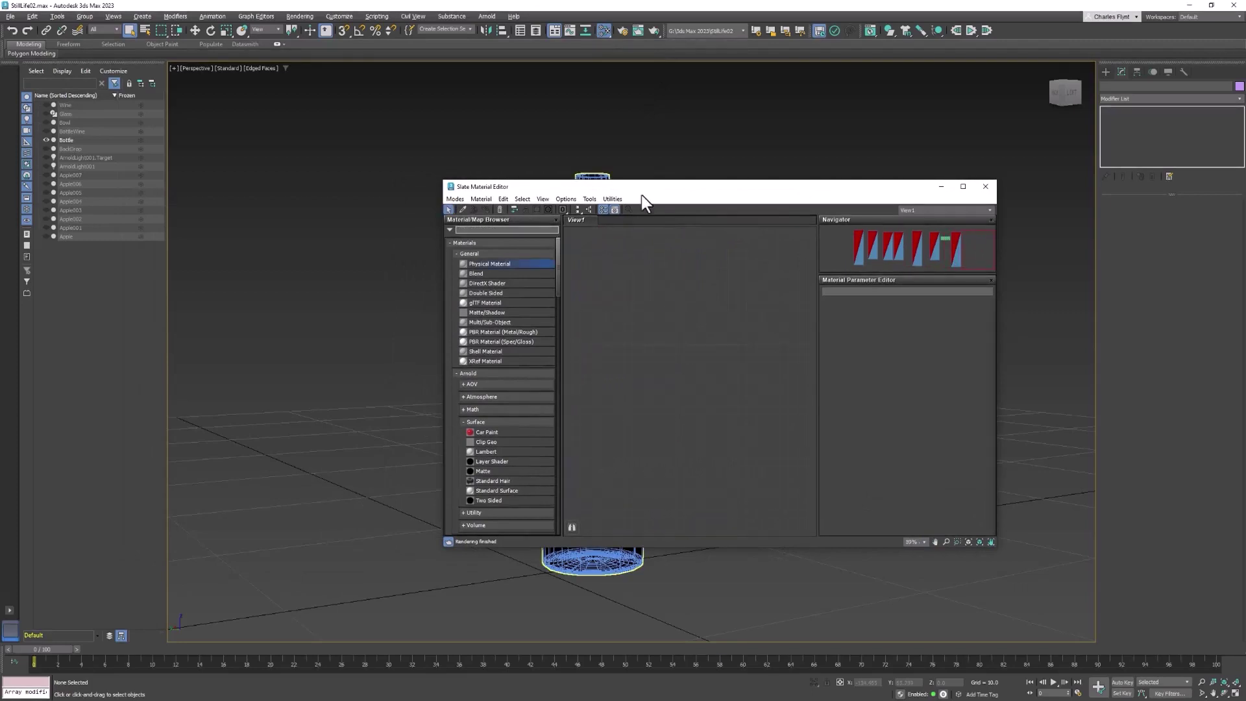
pyautogui.moveTo(687, 188); pyautogui.dragTo(669, 180)
pyautogui.write('Mi')
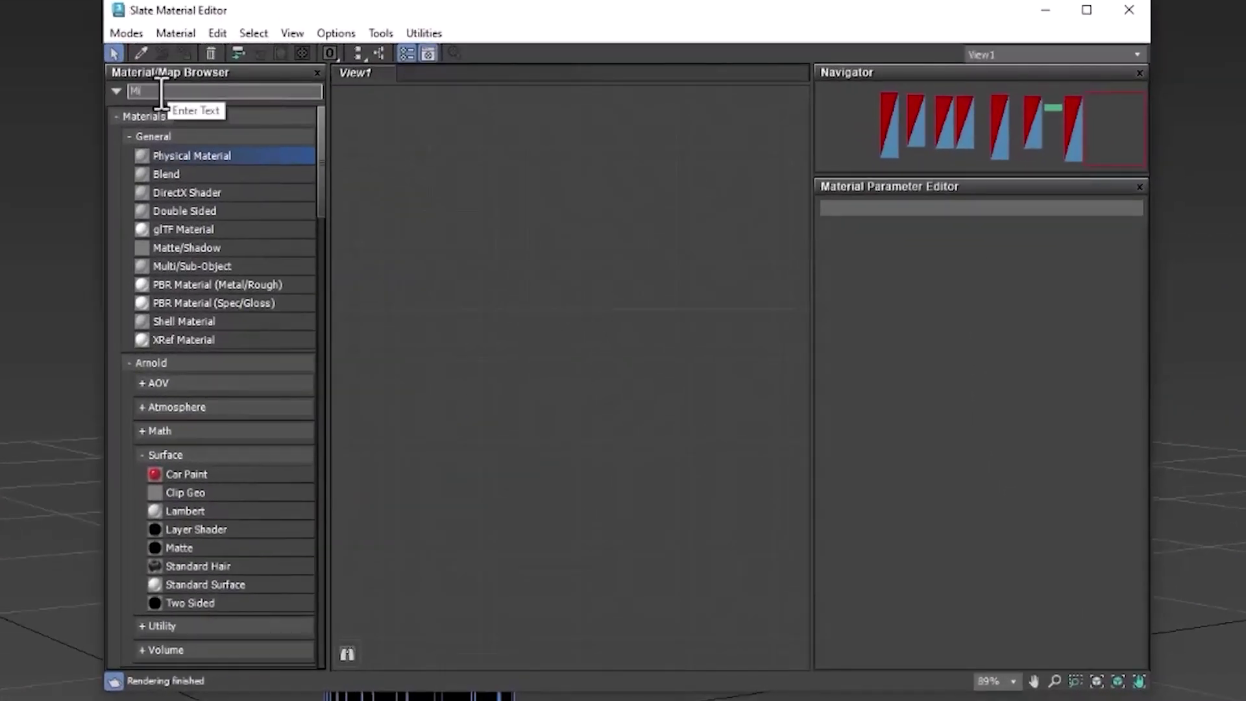
pyautogui.write('x')
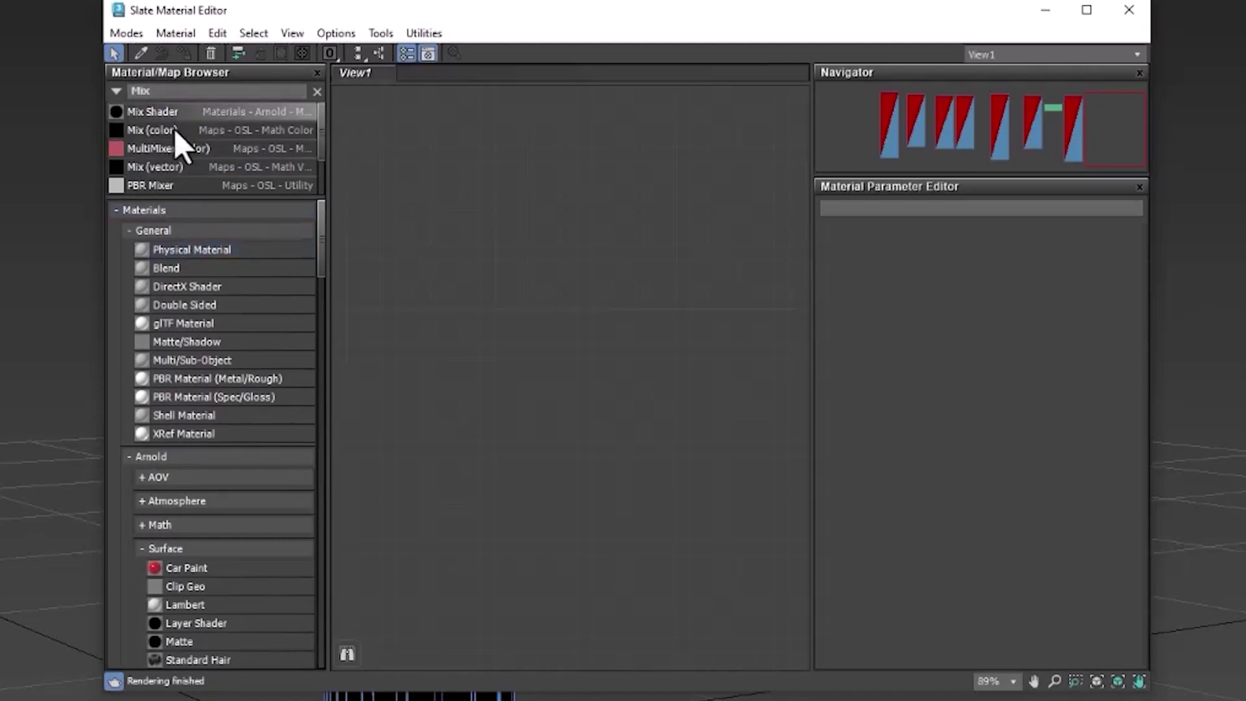
# Drag the Arnold Mix Shader from the browser into View1 as Material #67
pyautogui.moveTo(121, 111)
pyautogui.mouseDown()
pyautogui.moveTo(603, 176)
pyautogui.moveTo(677, 208)
pyautogui.mouseUp()
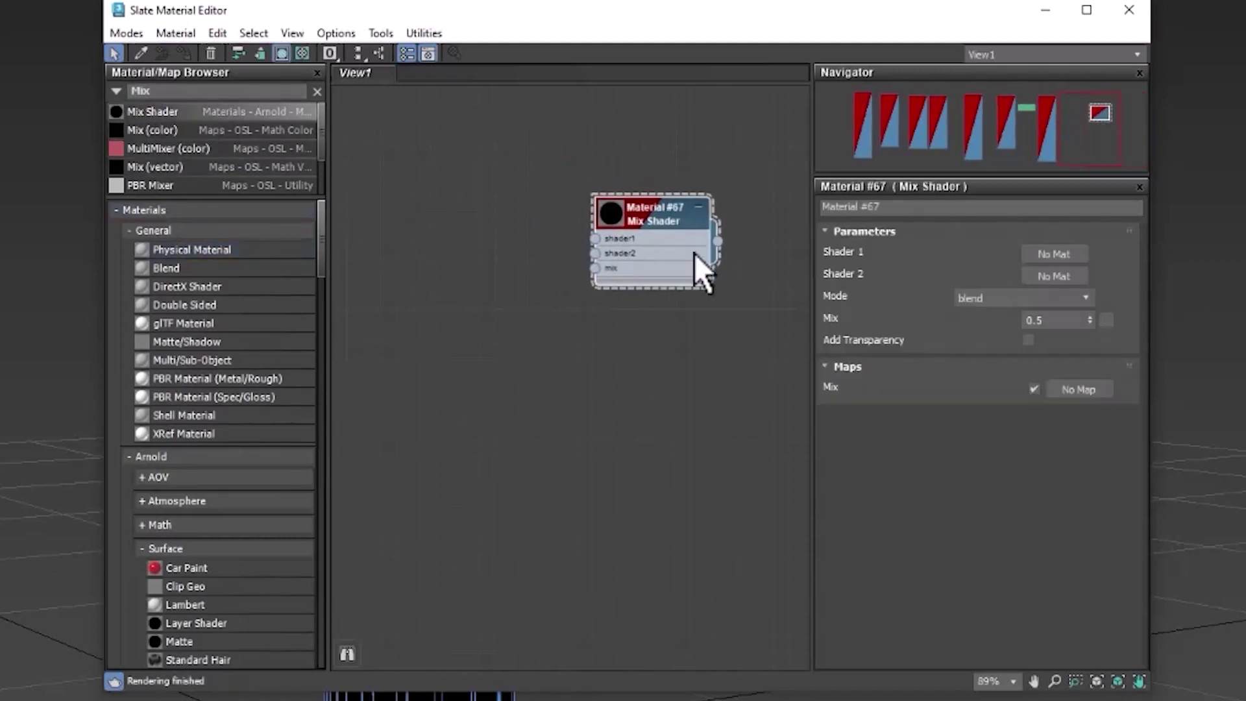
pyautogui.scroll(2, 604, 257)
pyautogui.scroll(2, 604, 257)
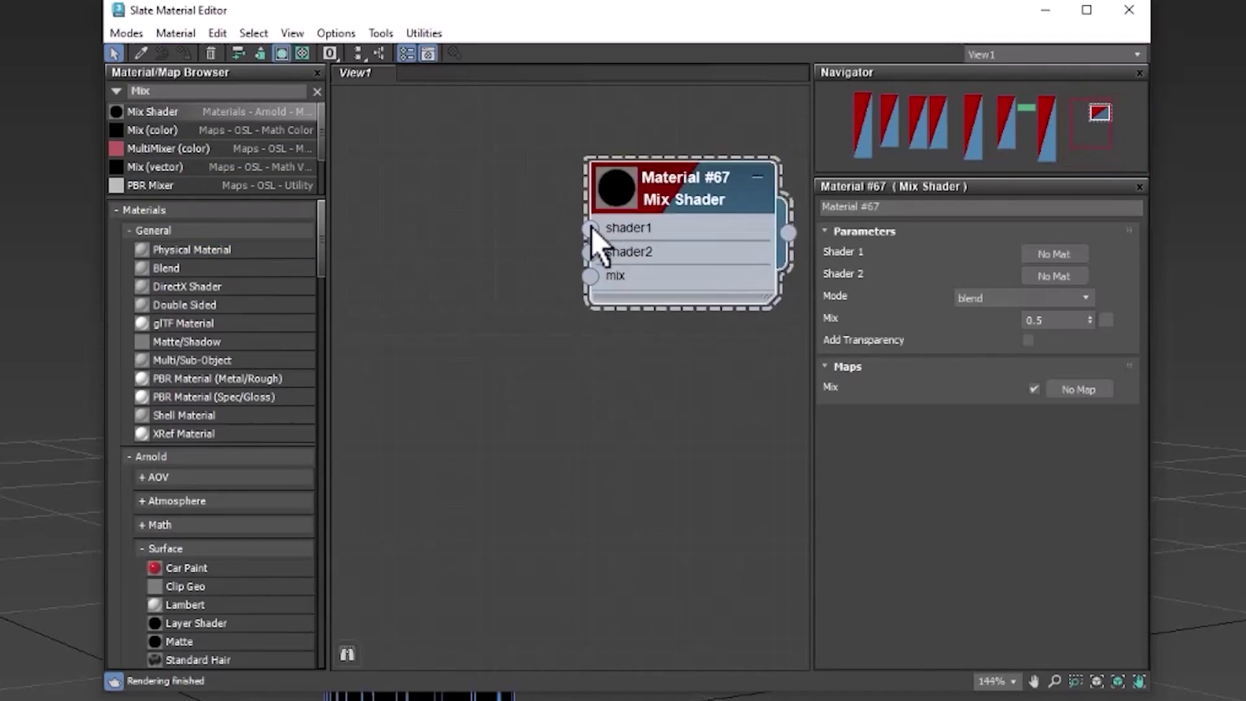
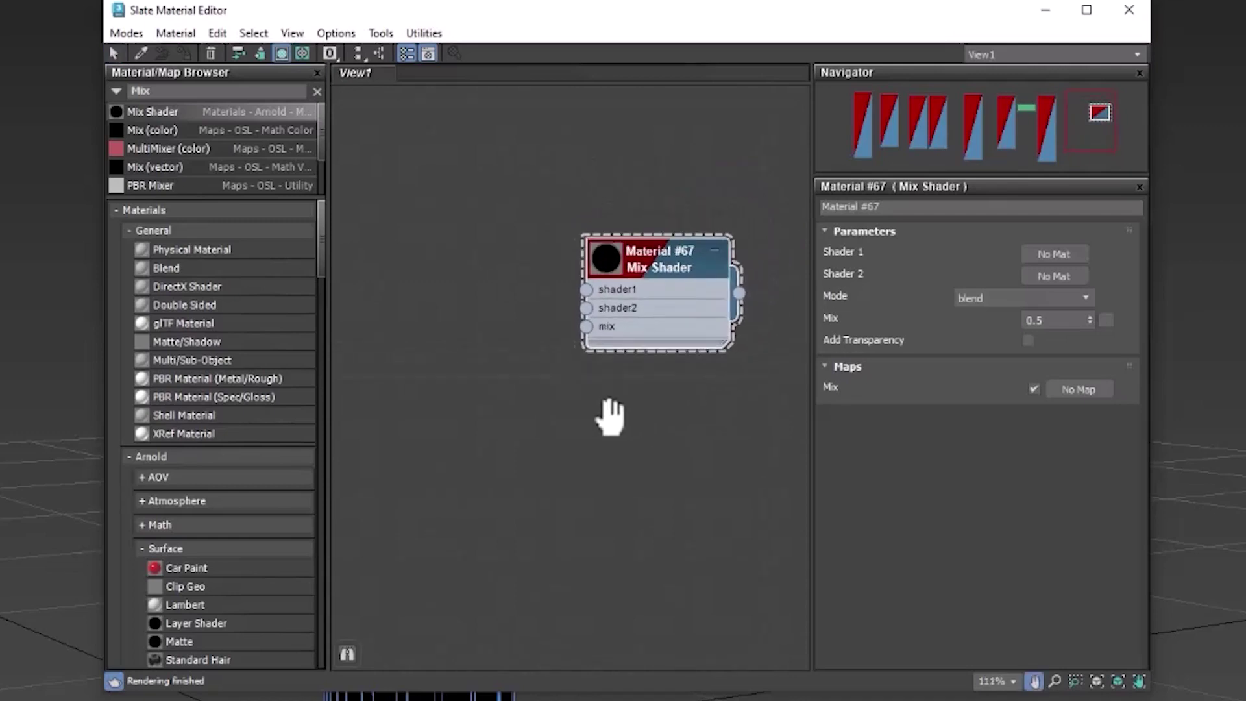
pyautogui.scroll(-1, 646, 454)
# Add Physical Material #68 to View1 and connect it to Mix Shader #67's shader1 input
pyautogui.moveTo(646, 453)
pyautogui.mouseDown(button='middle')
pyautogui.moveTo(700, 438)
pyautogui.moveTo(732, 465)
pyautogui.mouseUp(button='middle')
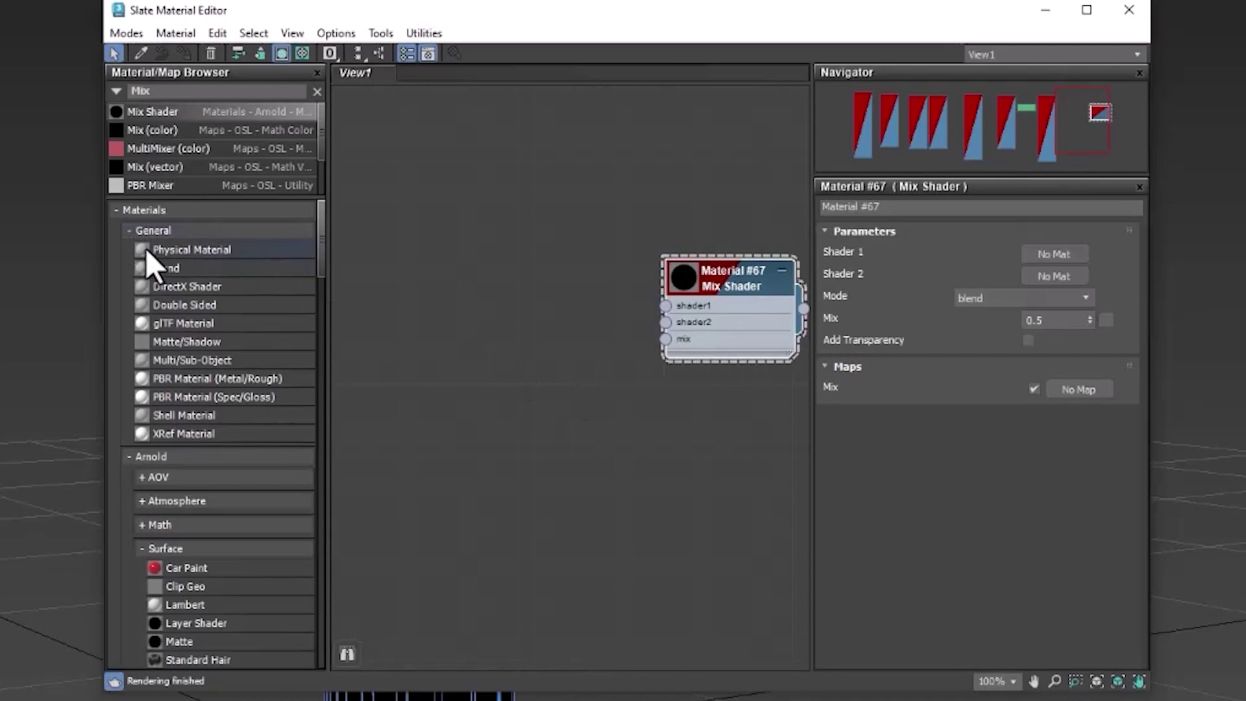
pyautogui.moveTo(144, 248); pyautogui.dragTo(459, 158)
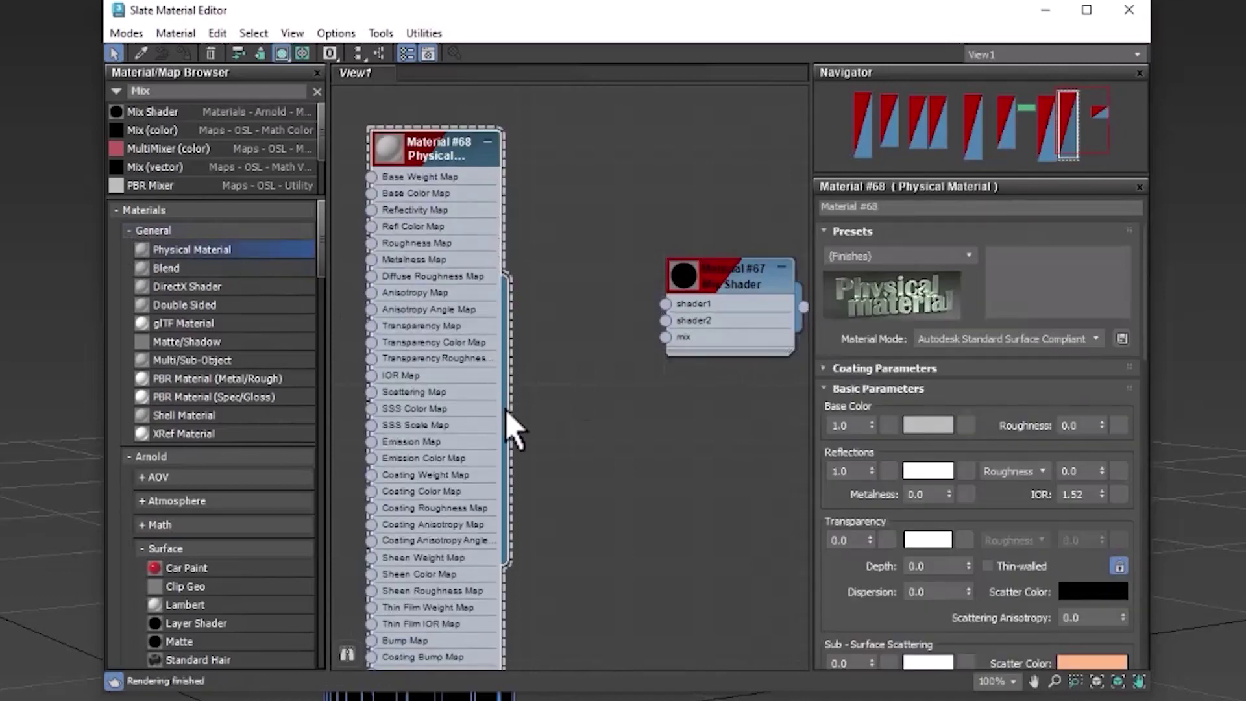
pyautogui.moveTo(508, 420); pyautogui.dragTo(665, 305)
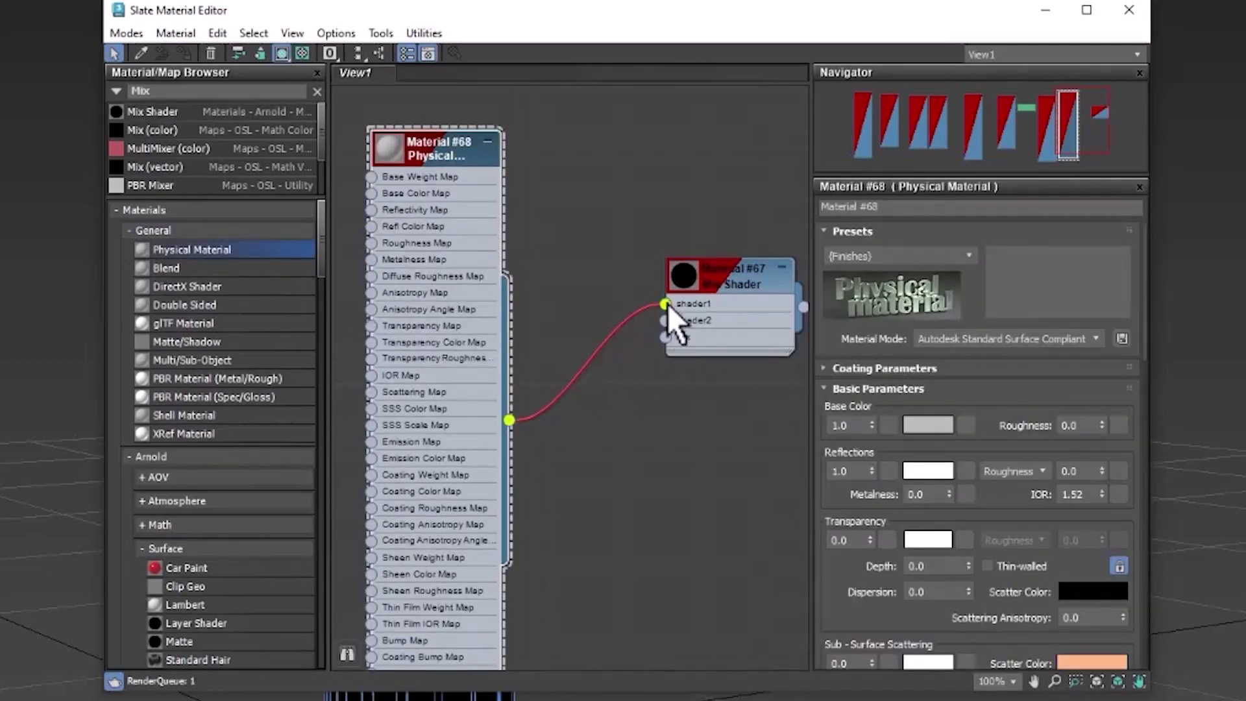
pyautogui.moveTo(416, 148); pyautogui.dragTo(445, 145)
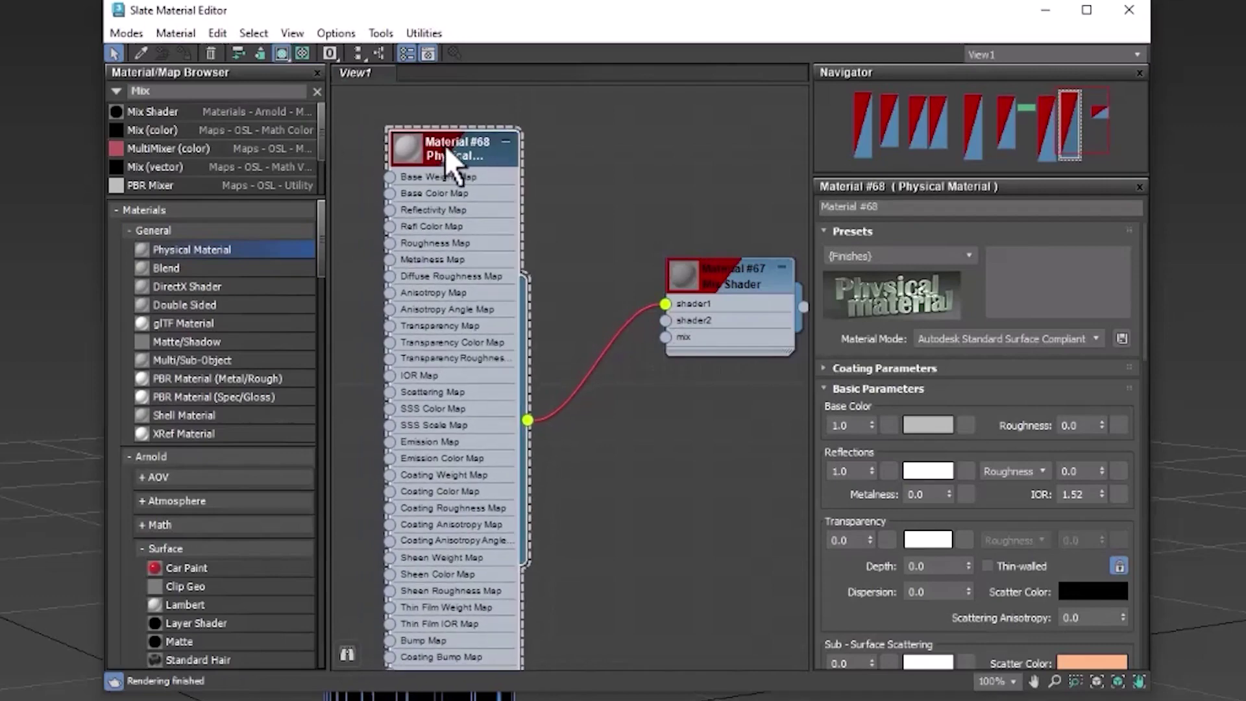
# Give Material #68 the Glass (Solid Geometry) preset and a saturated dark green transparency, then collapse it
pyautogui.click(897, 255)
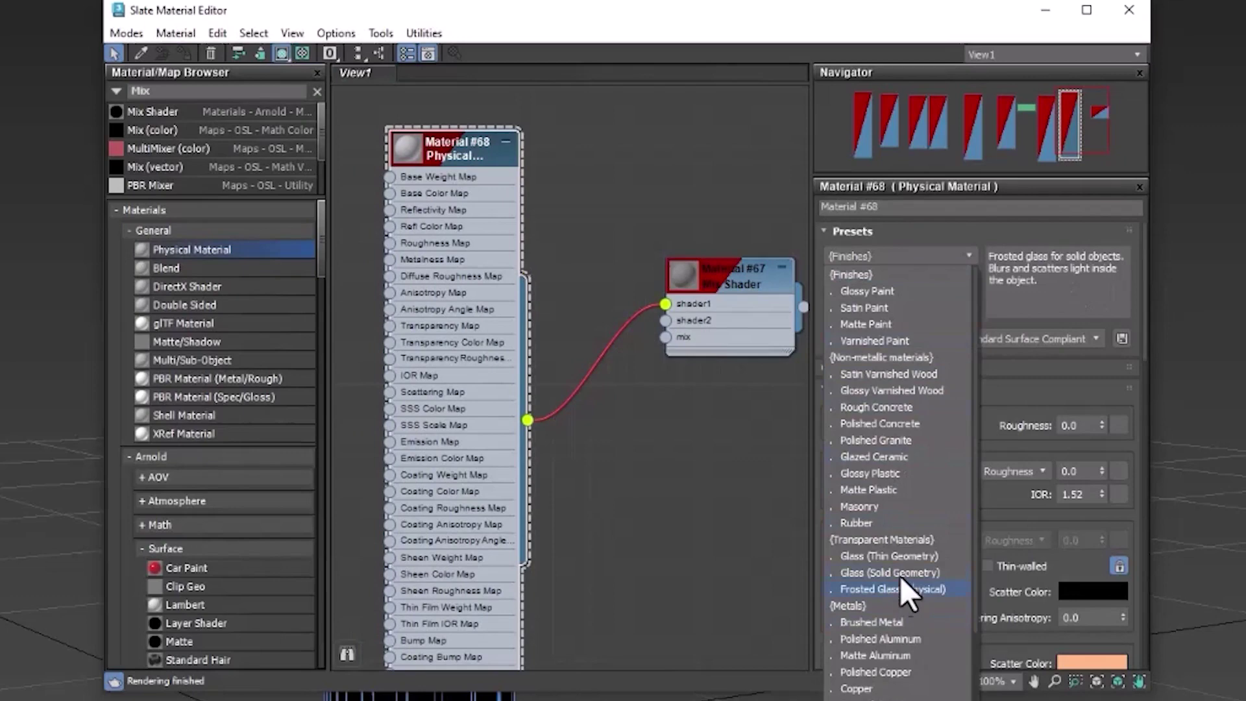
pyautogui.click(916, 569)
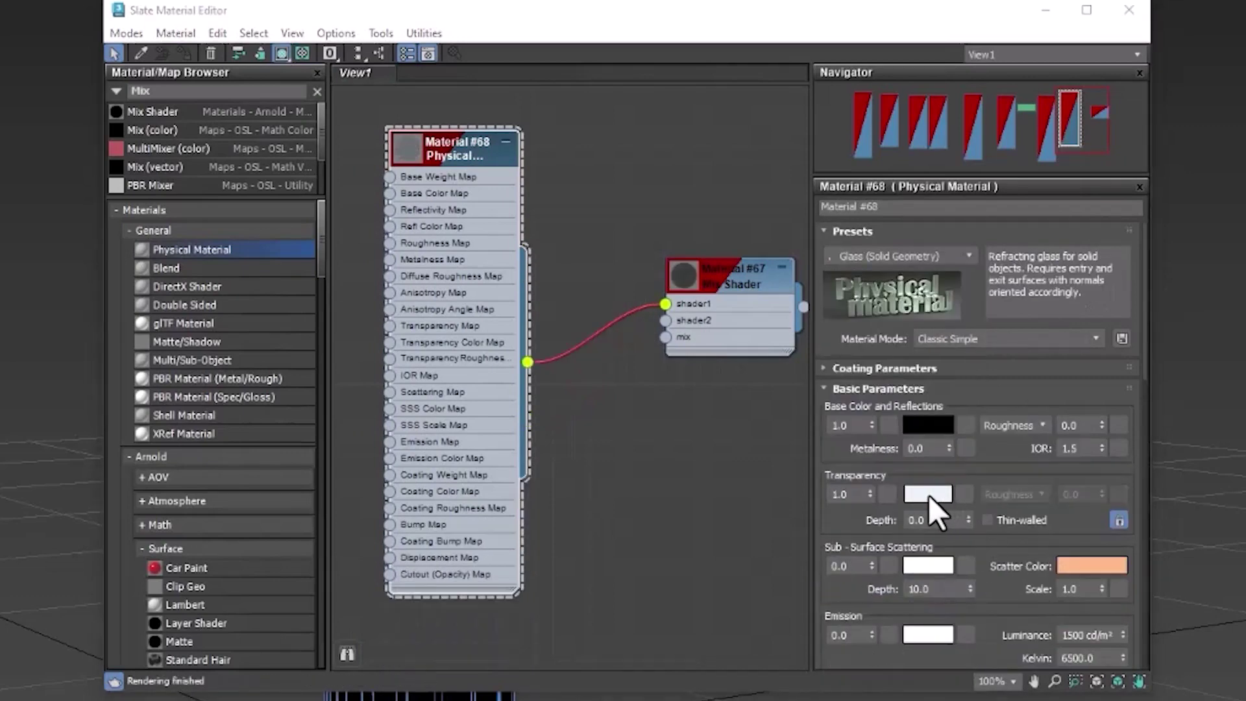
pyautogui.click(929, 495)
pyautogui.moveTo(618, 332); pyautogui.dragTo(575, 300)
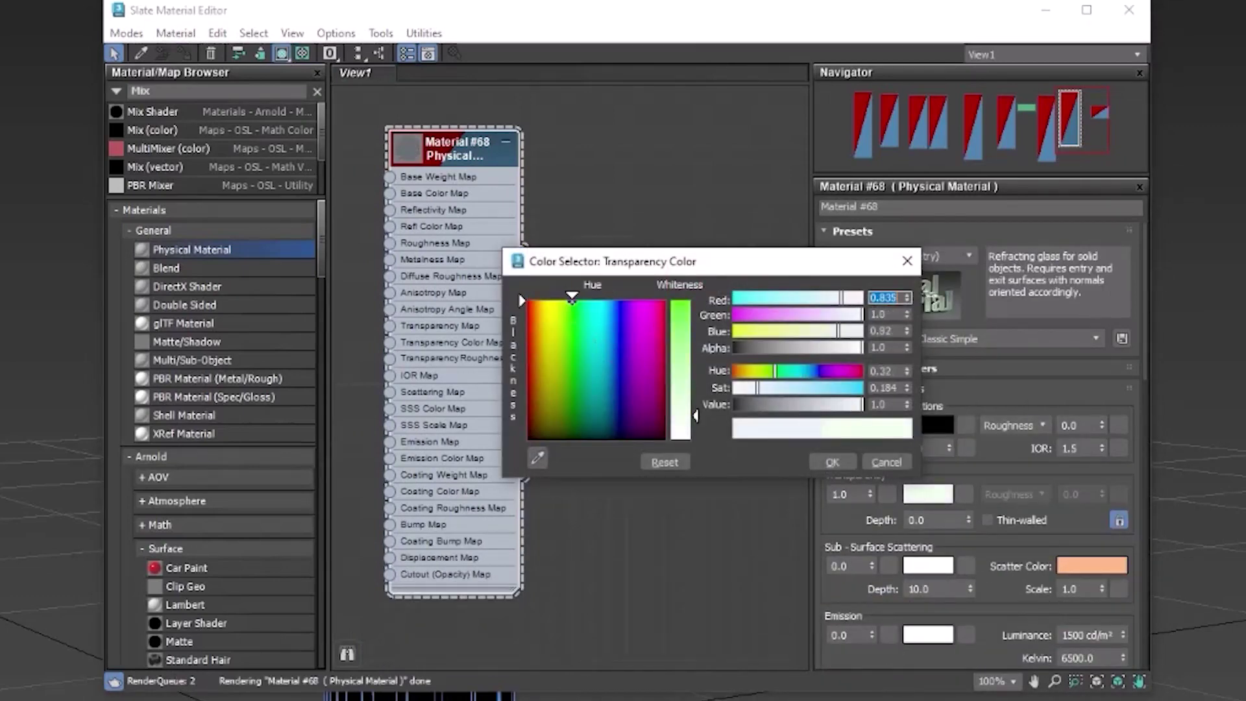
pyautogui.moveTo(680, 409); pyautogui.dragTo(679, 301)
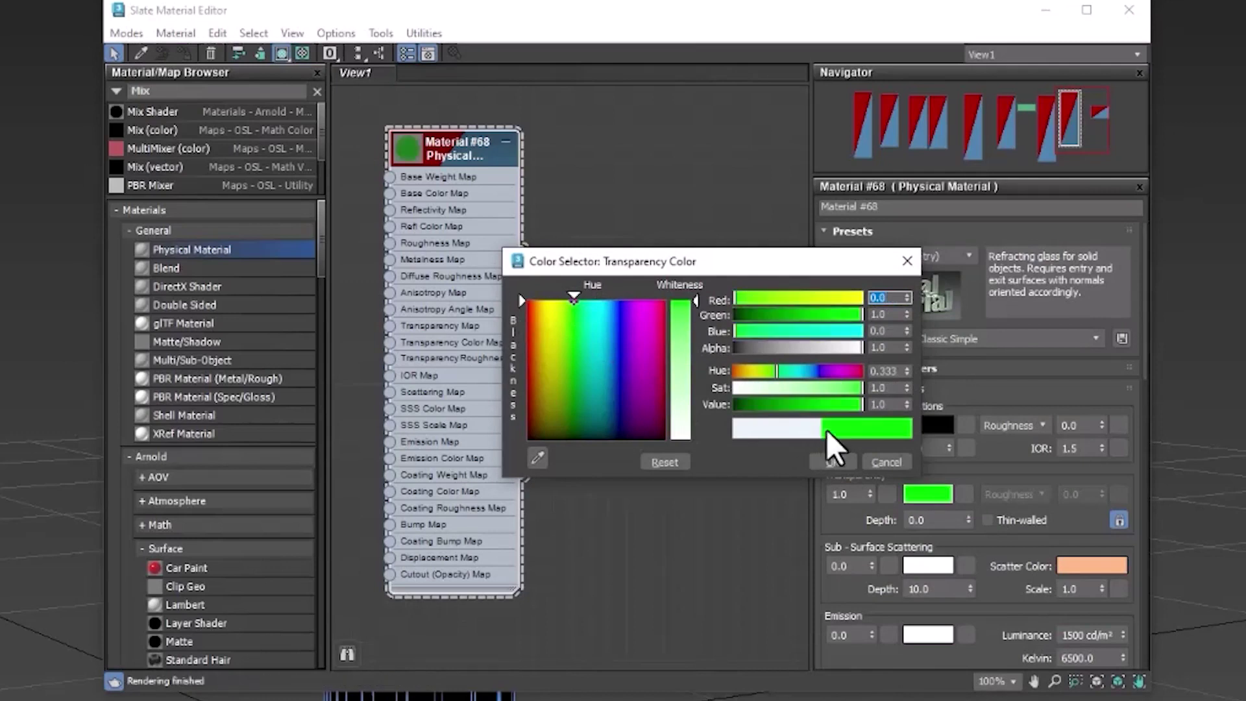
pyautogui.moveTo(846, 404); pyautogui.dragTo(756, 406)
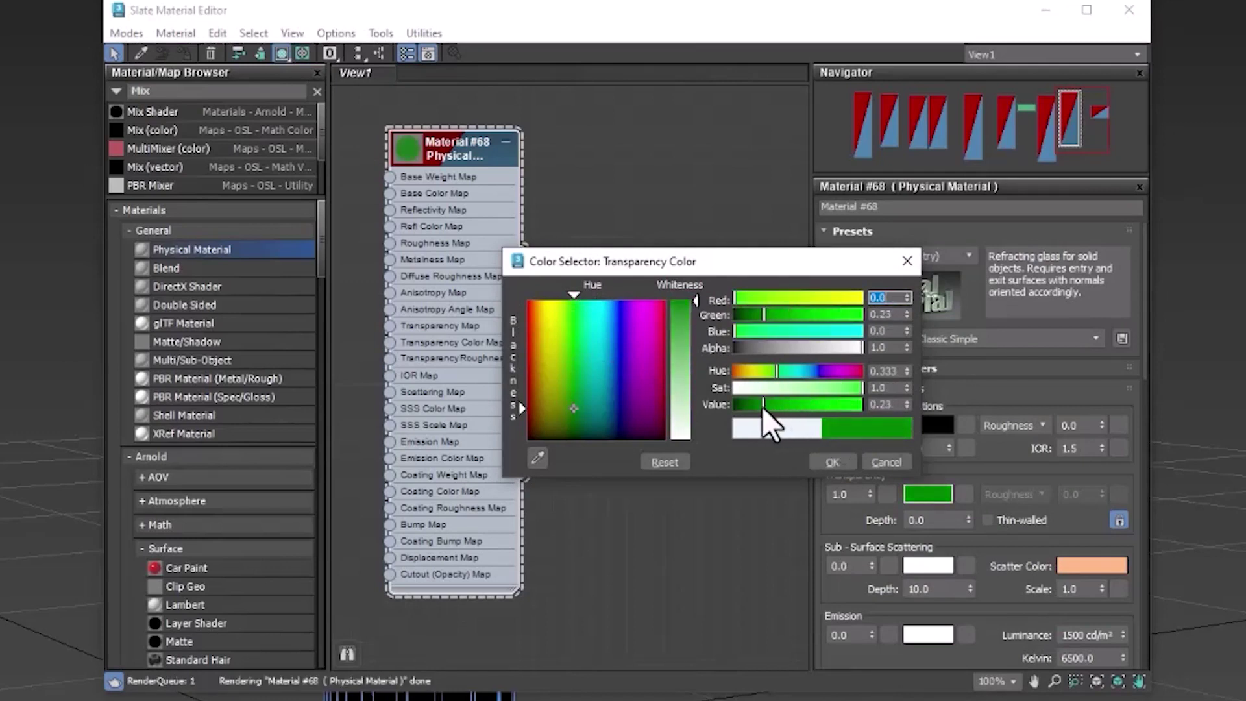
pyautogui.click(832, 462)
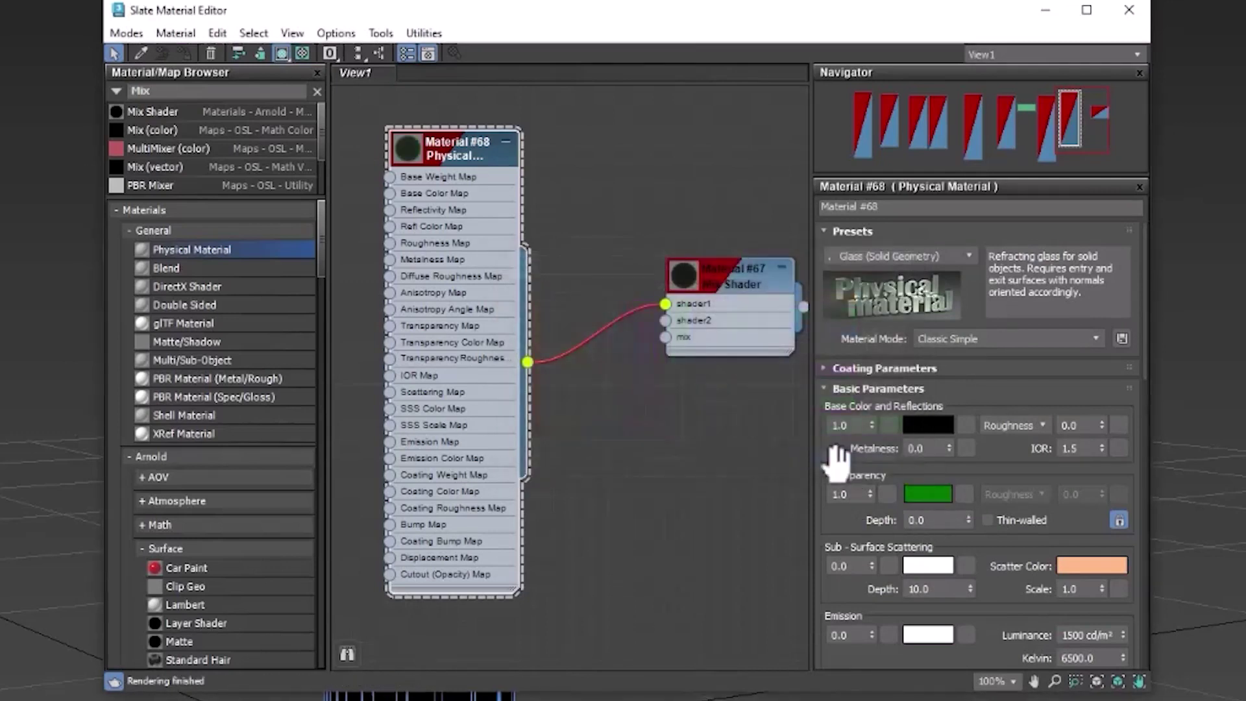
pyautogui.click(506, 144)
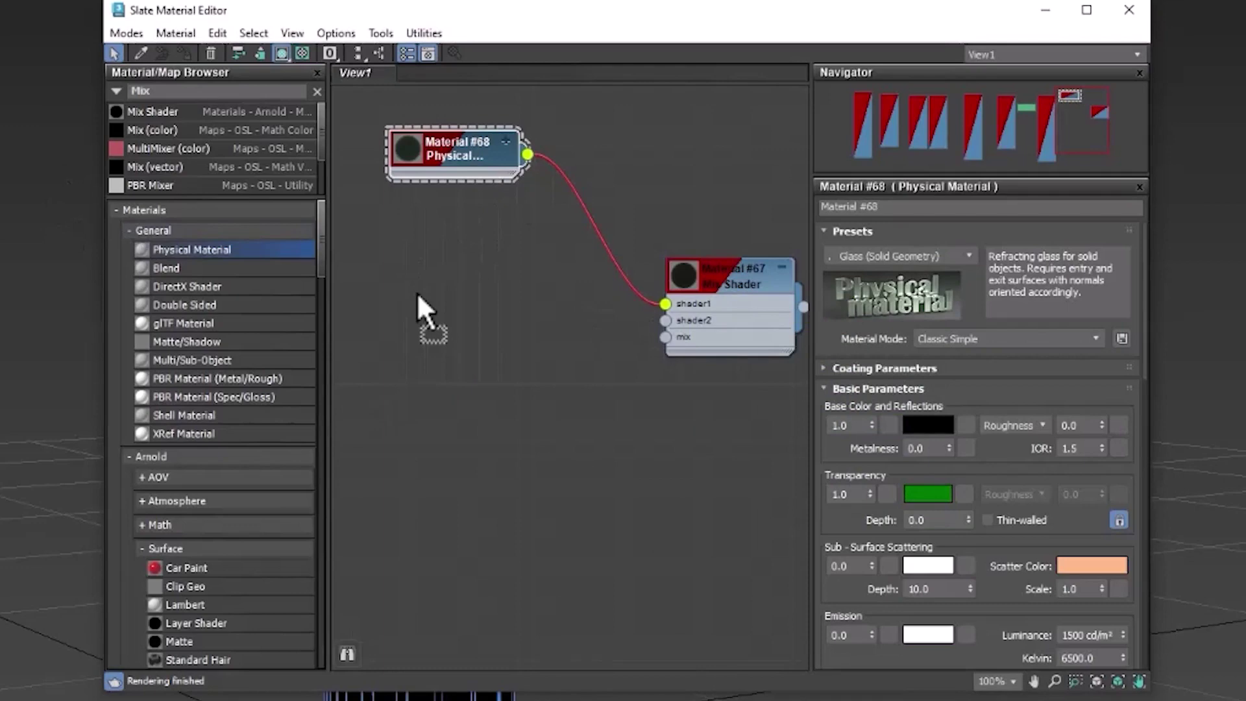
# Add Physical Material #69 and connect it to the Mix Shader's shader2 input
pyautogui.moveTo(417, 295); pyautogui.dragTo(355, 284)
pyautogui.moveTo(492, 566); pyautogui.dragTo(665, 319)
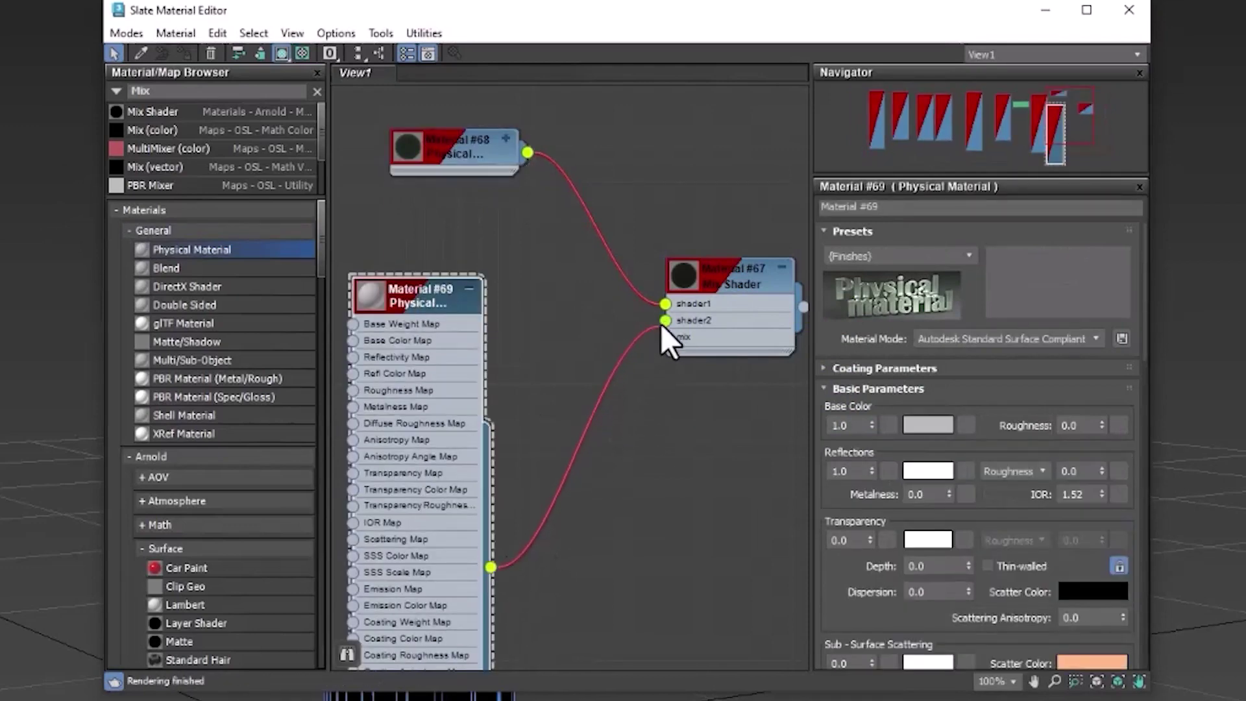
pyautogui.moveTo(424, 299); pyautogui.dragTo(517, 279)
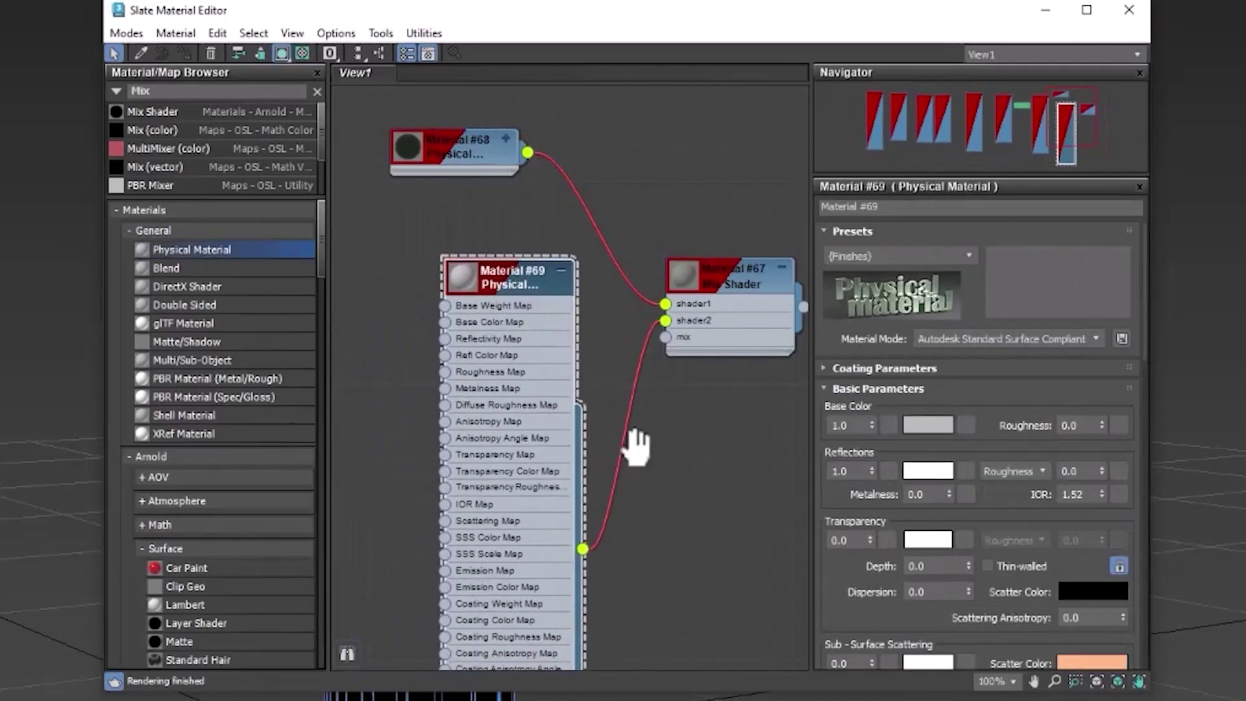
# Move Material #30 out of the way and drag a map wire from #69's Base Color socket
pyautogui.moveTo(635, 447); pyautogui.dragTo(746, 431, button='middle')
pyautogui.moveTo(535, 244); pyautogui.dragTo(536, 265, button='middle')
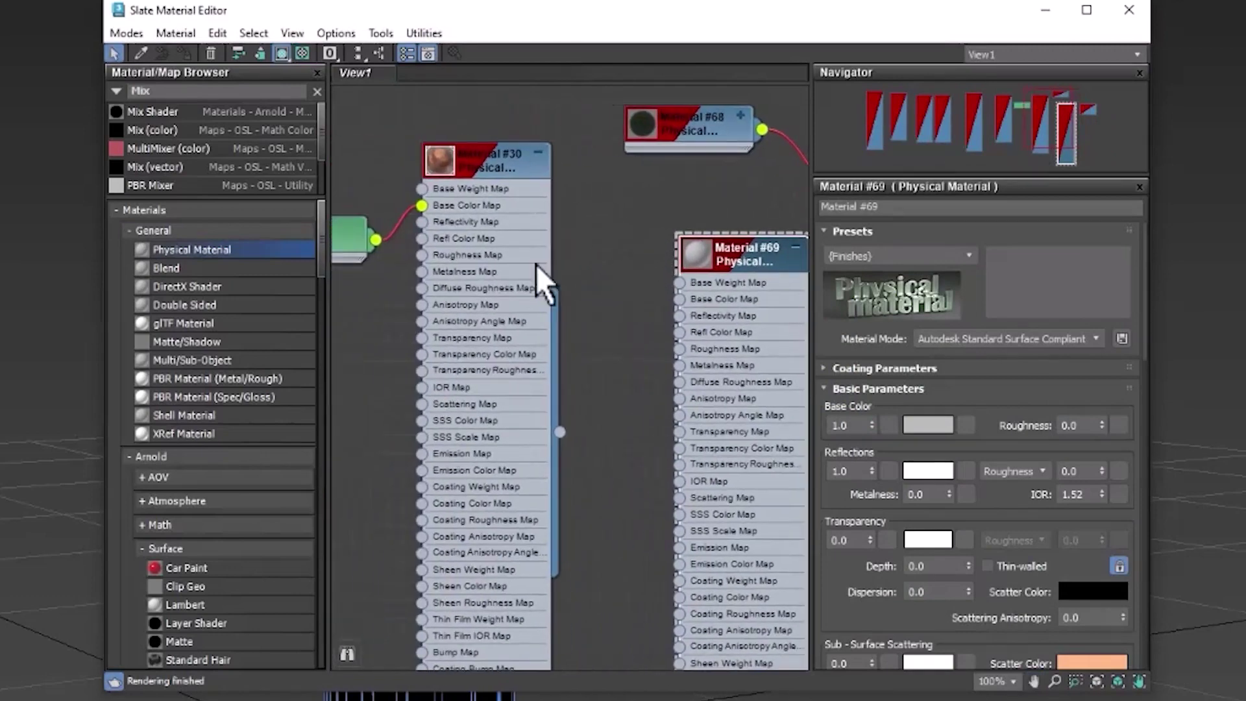
pyautogui.moveTo(498, 181); pyautogui.dragTo(496, 157)
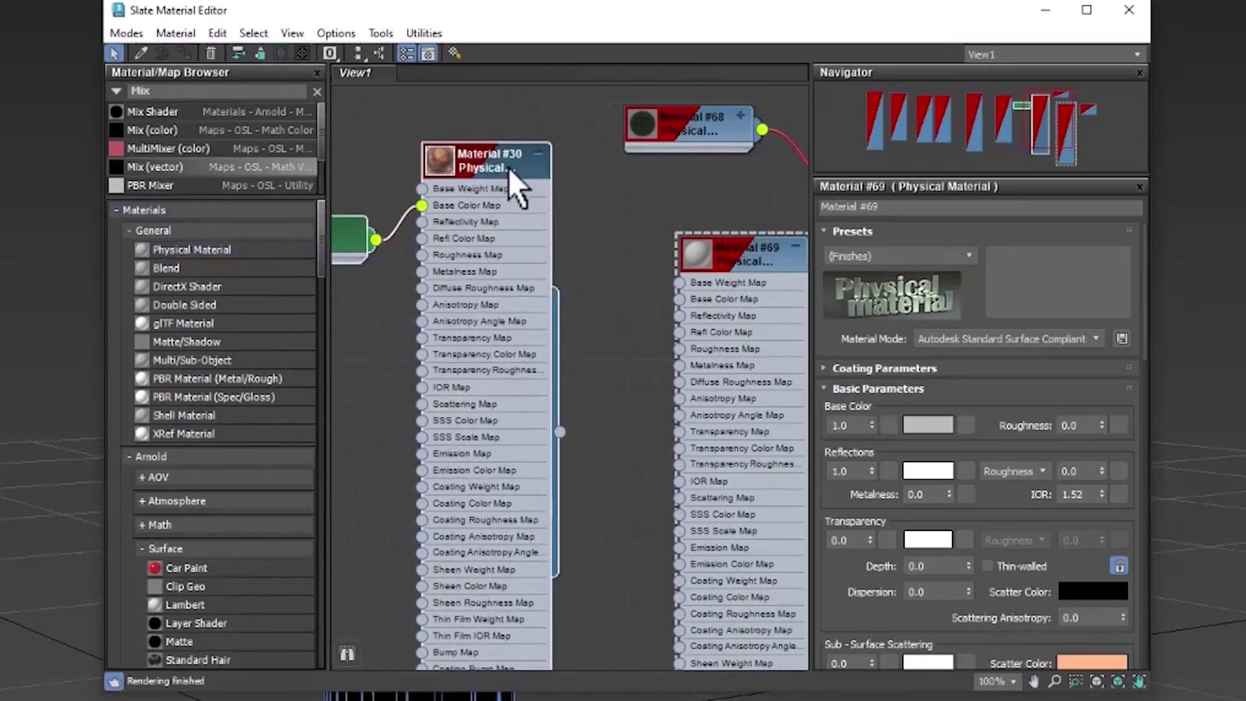
pyautogui.moveTo(508, 167); pyautogui.dragTo(369, 170)
pyautogui.moveTo(653, 292); pyautogui.dragTo(559, 292, button='middle')
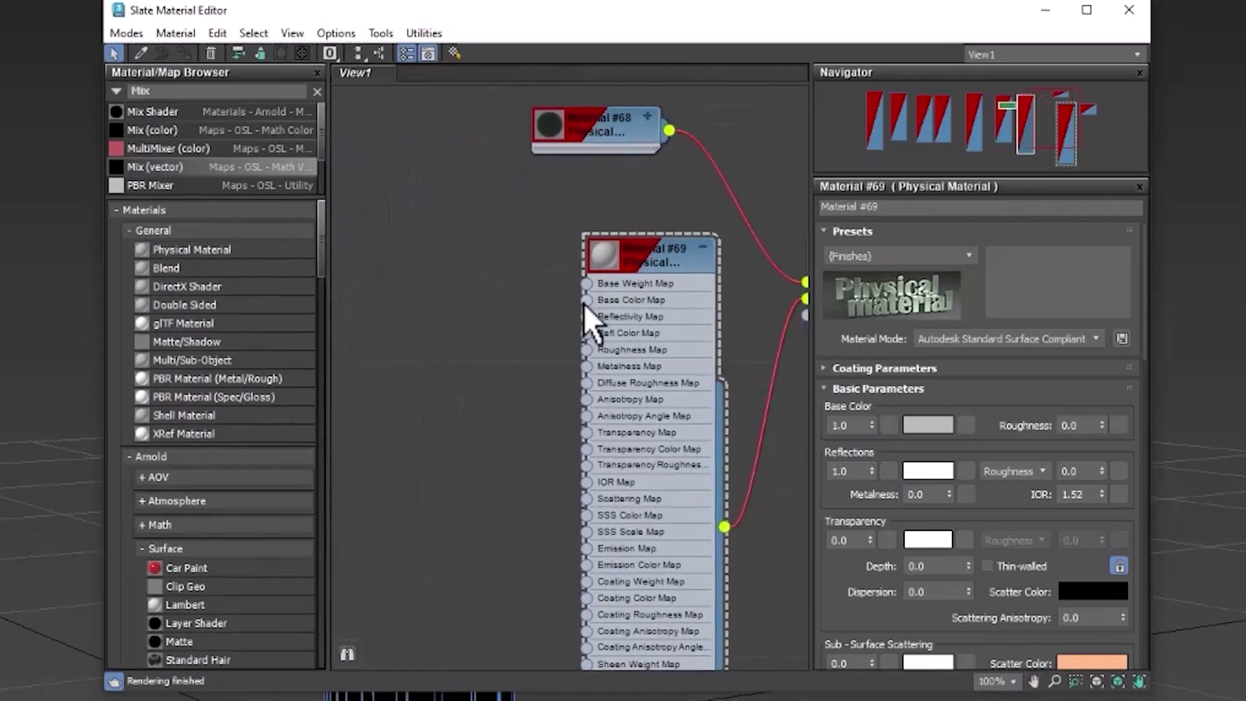
pyautogui.moveTo(584, 302); pyautogui.dragTo(449, 223)
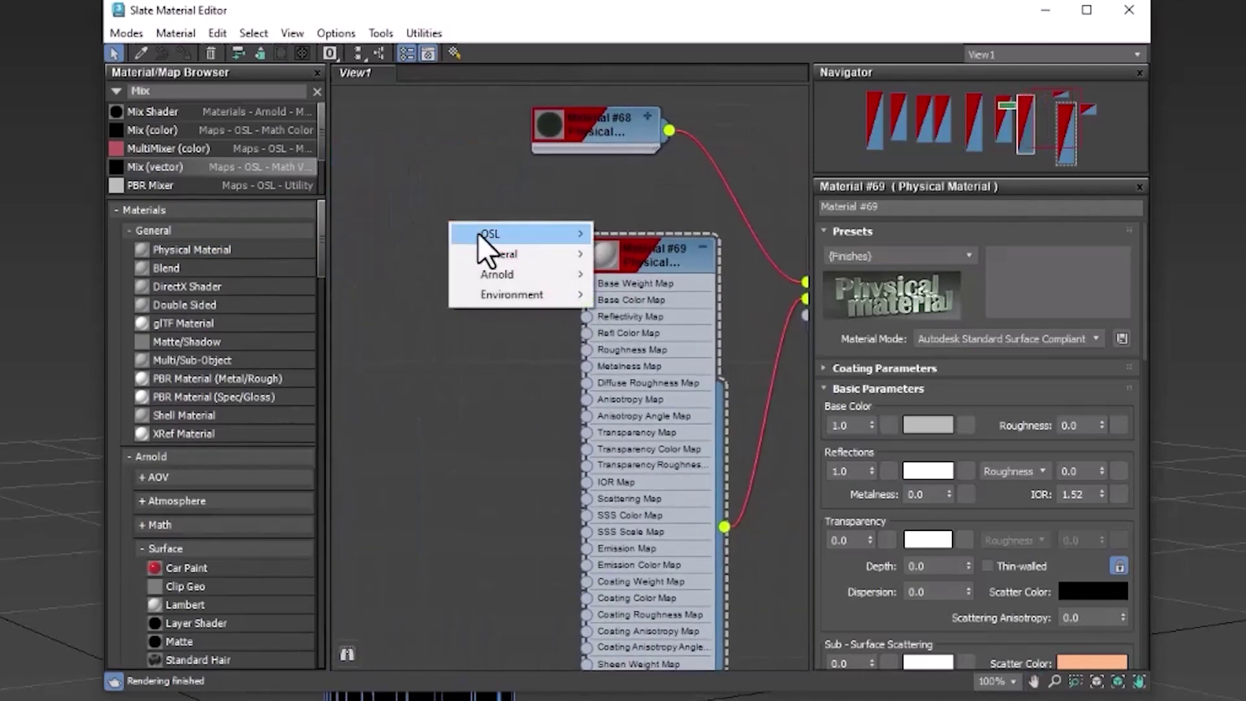
pyautogui.moveTo(511, 253)
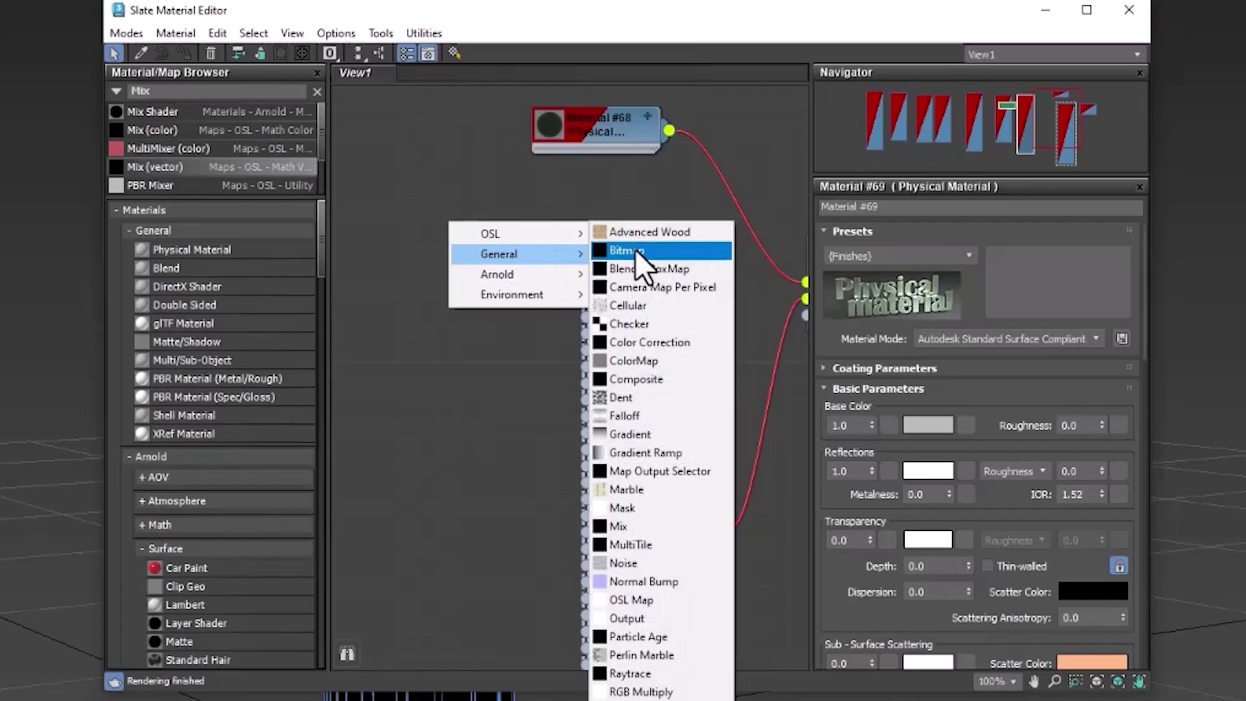
# Create a General > Bitmap node on Material #69's base colour, loading the Label image
pyautogui.click(634, 250)
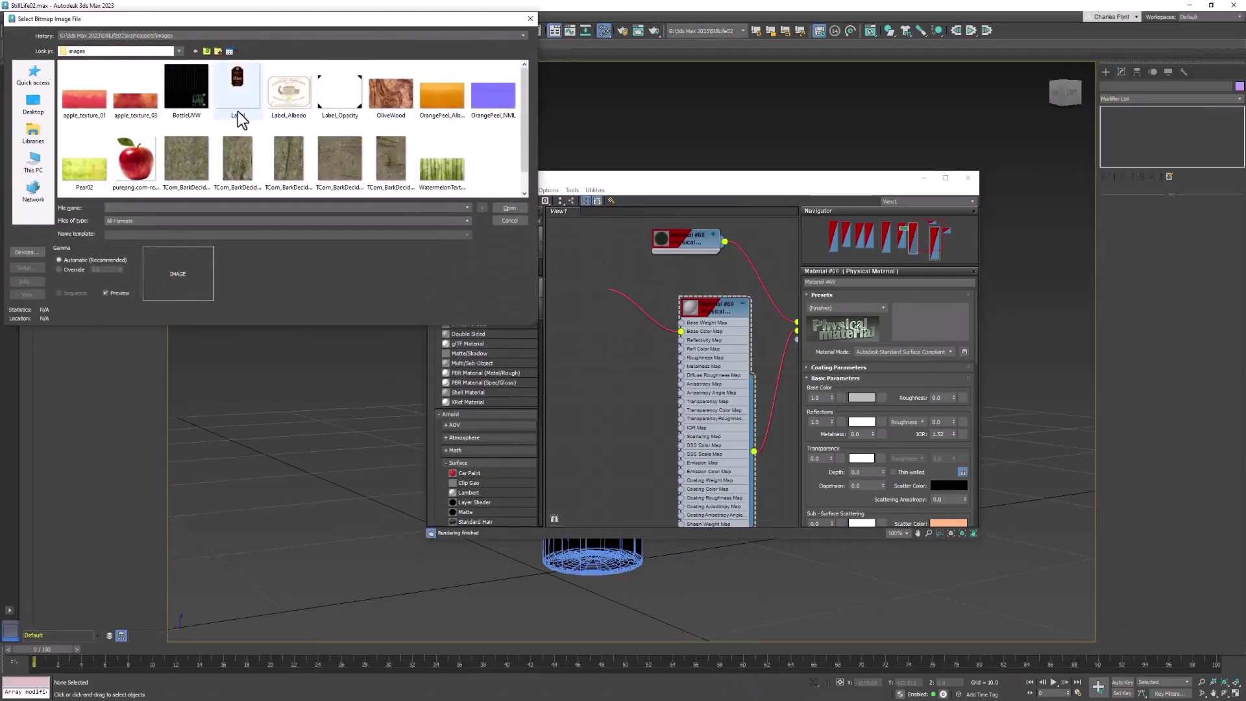
pyautogui.click(240, 98)
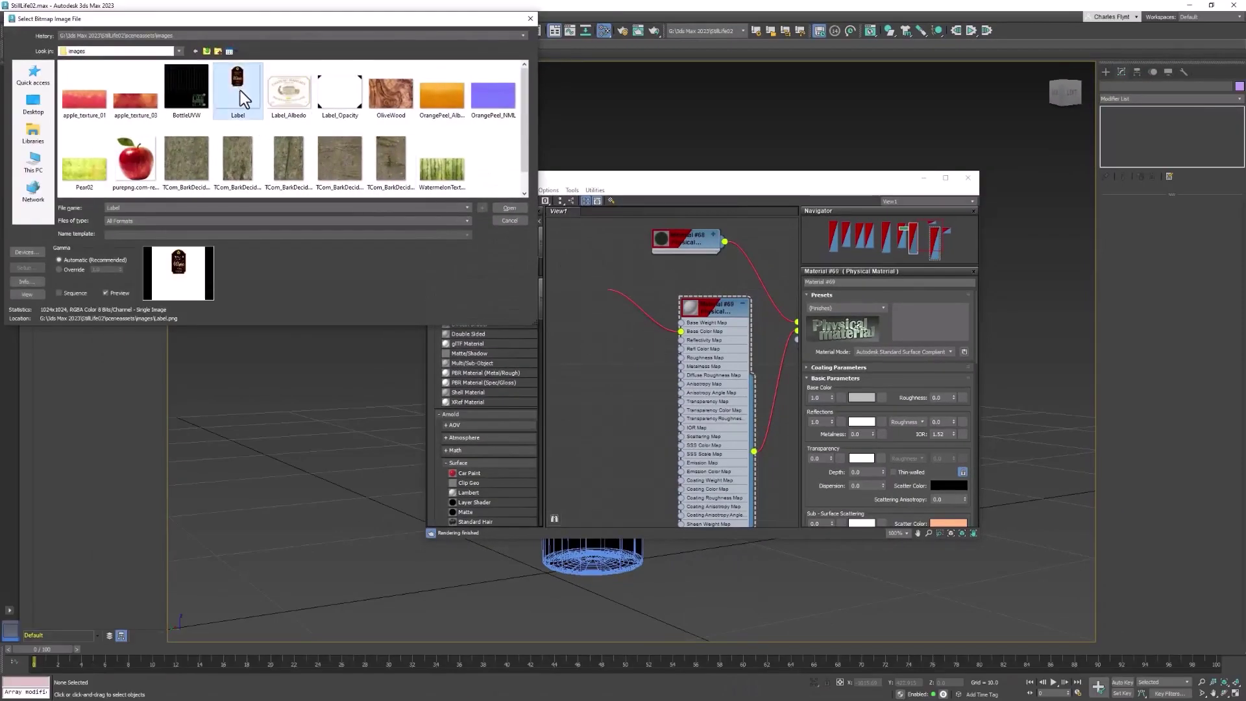
pyautogui.click(500, 207)
pyautogui.click(609, 294)
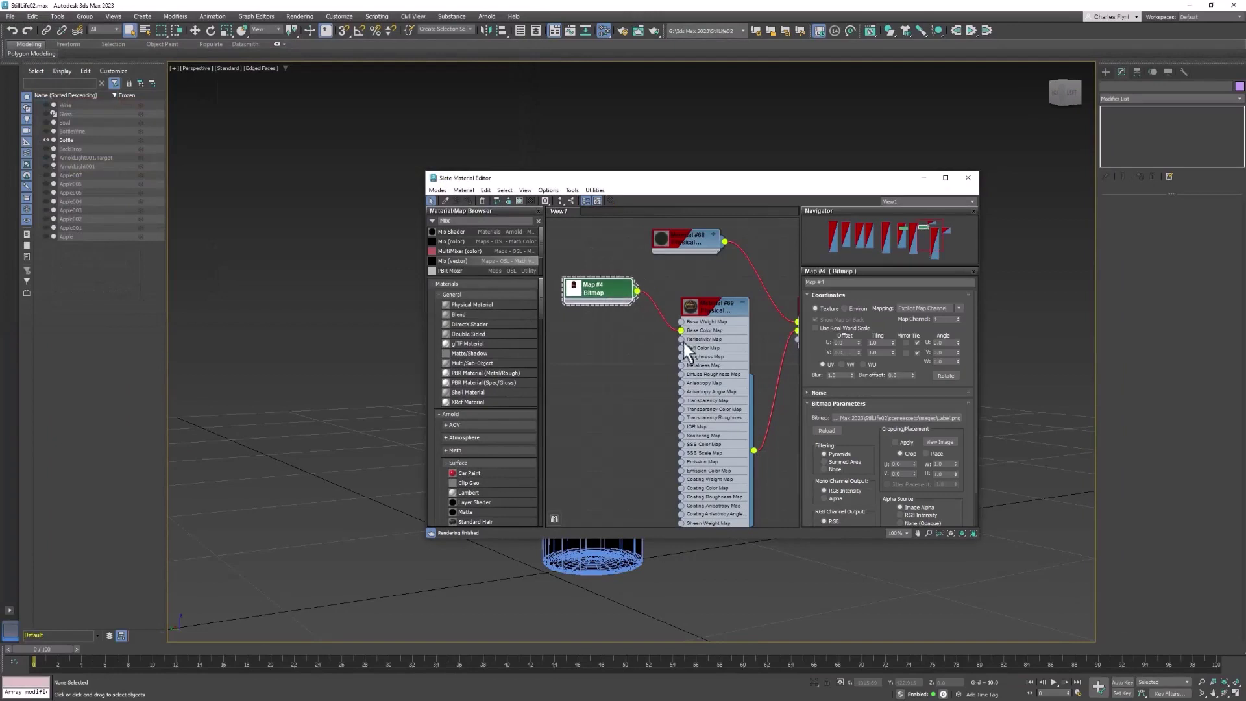
# Drag Mix Shader Material #67 onto the bottle in the viewport to assign it
pyautogui.moveTo(818, 182); pyautogui.dragTo(442, 144)
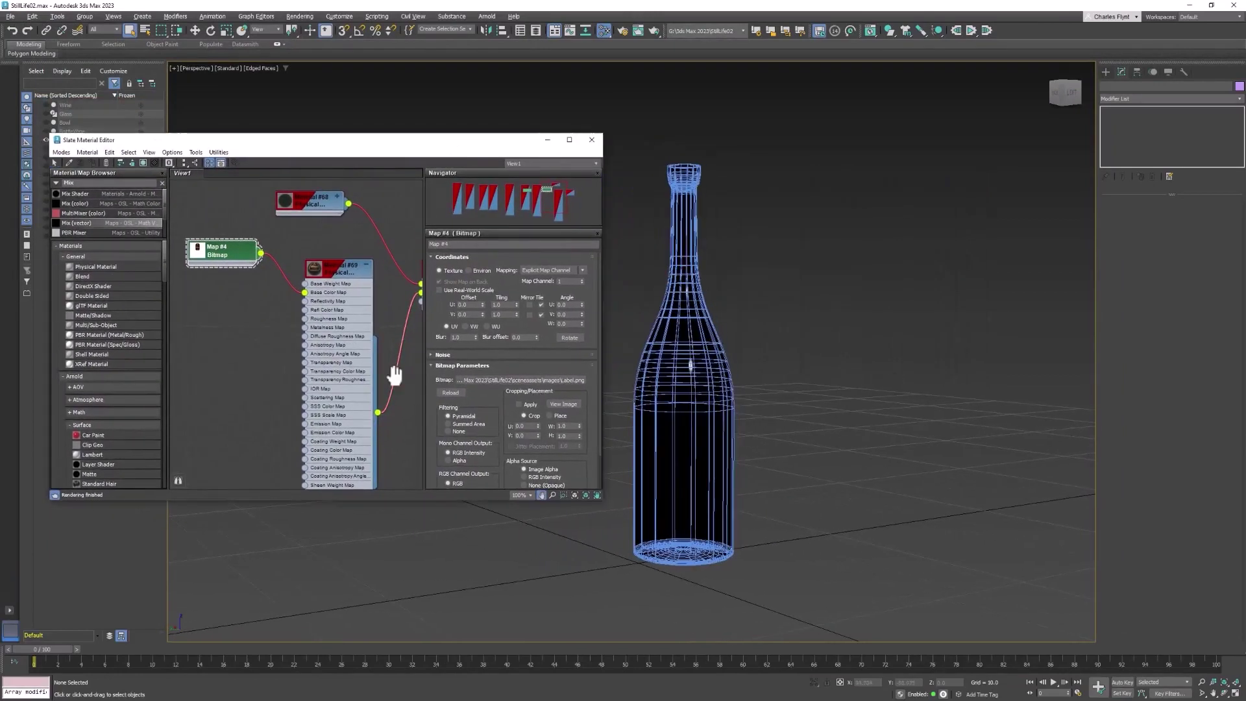
pyautogui.moveTo(431, 292); pyautogui.dragTo(302, 305, button='middle')
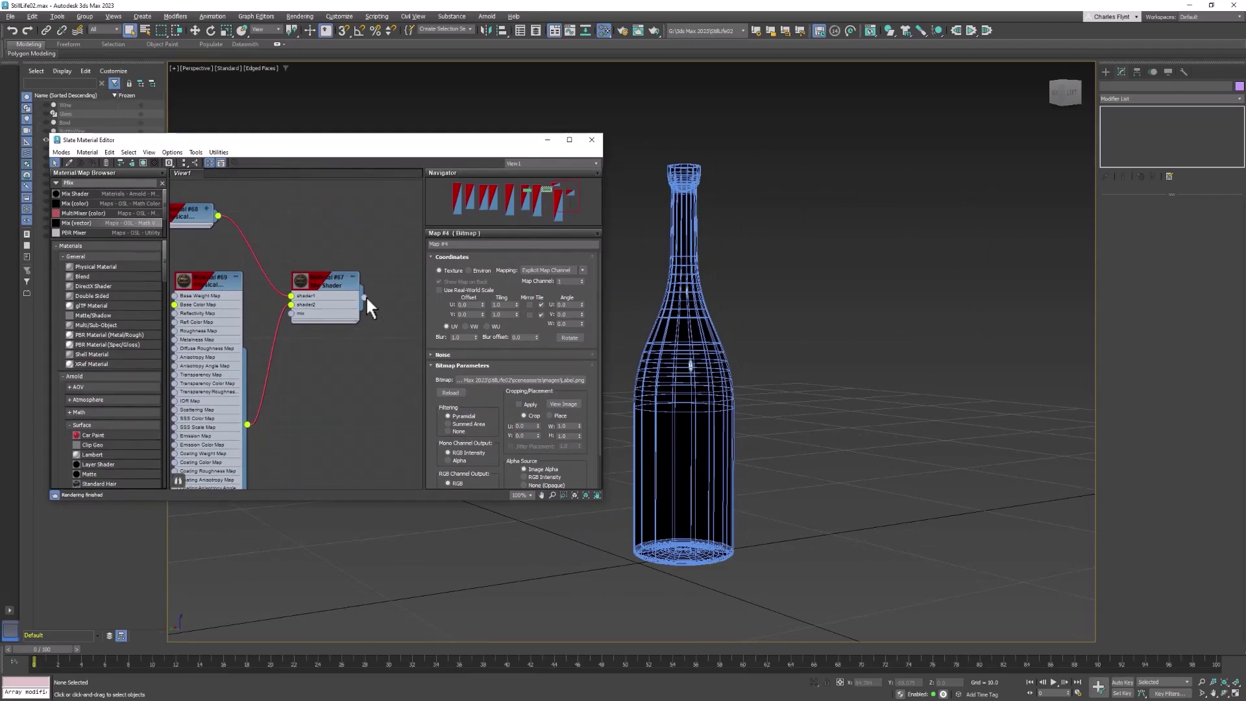
pyautogui.moveTo(363, 296); pyautogui.dragTo(692, 413)
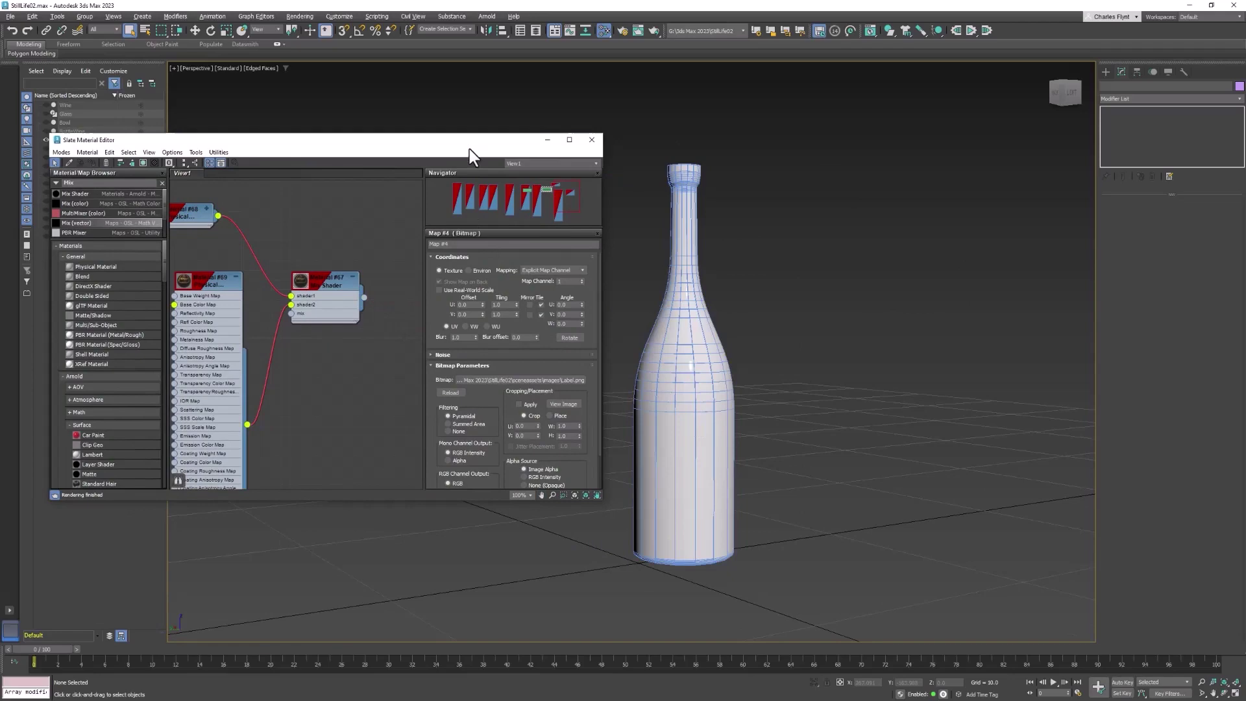
pyautogui.moveTo(469, 145); pyautogui.dragTo(489, 219)
pyautogui.keyDown('alt'); pyautogui.moveTo(726, 407); pyautogui.dragTo(277, 112, button='middle'); pyautogui.keyUp('alt')
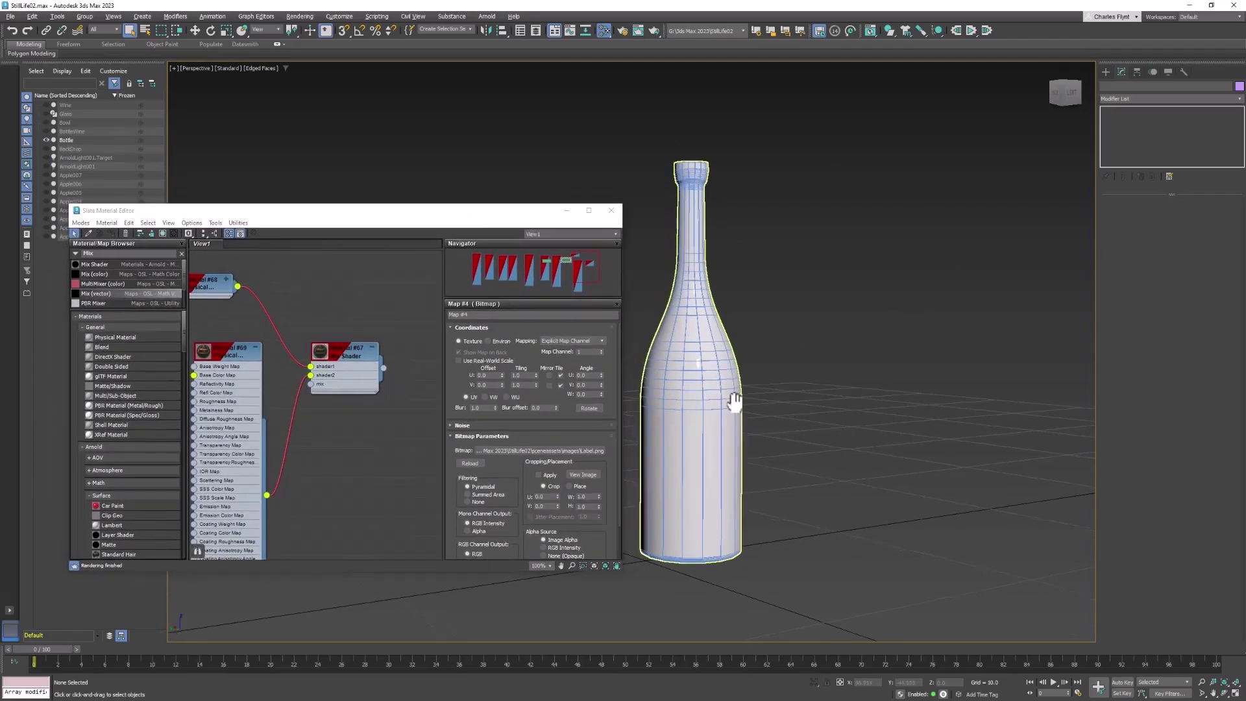
pyautogui.moveTo(263, 216); pyautogui.dragTo(475, 225)
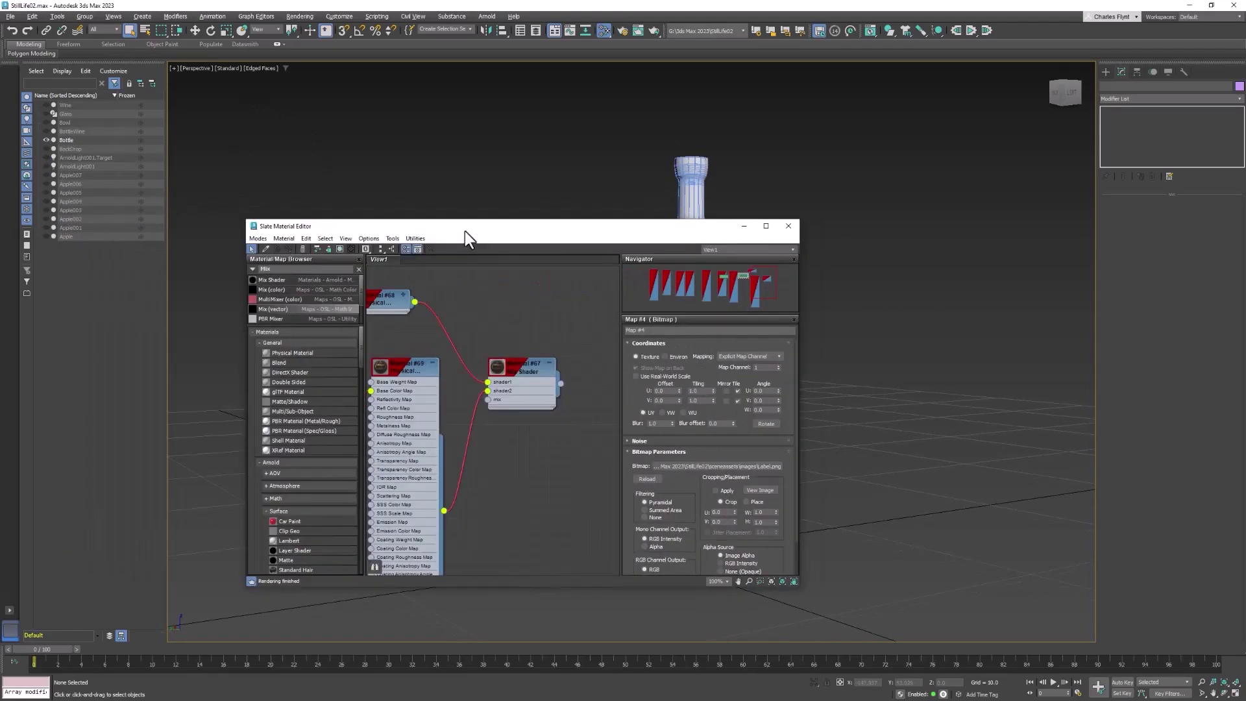
# Close the material editor and unhide ArnoldLight001, its target and the BackDrop plane
pyautogui.click(826, 220)
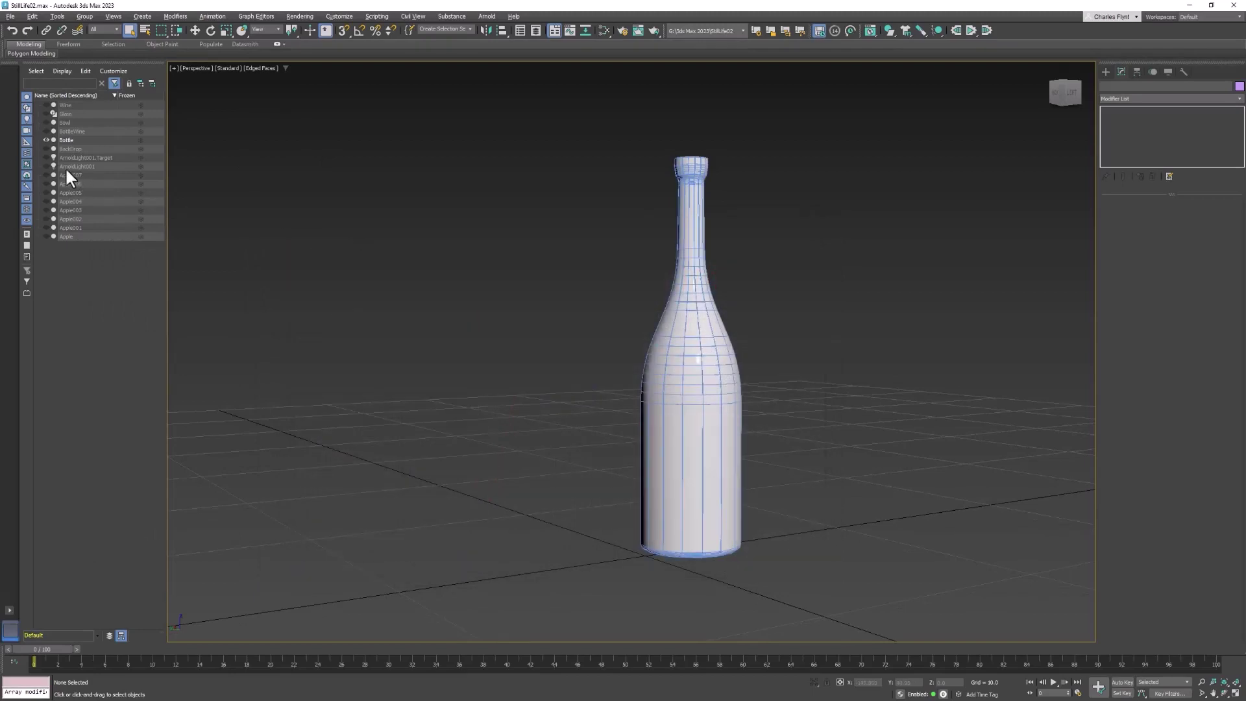
pyautogui.click(47, 165)
pyautogui.click(47, 157)
pyautogui.click(45, 148)
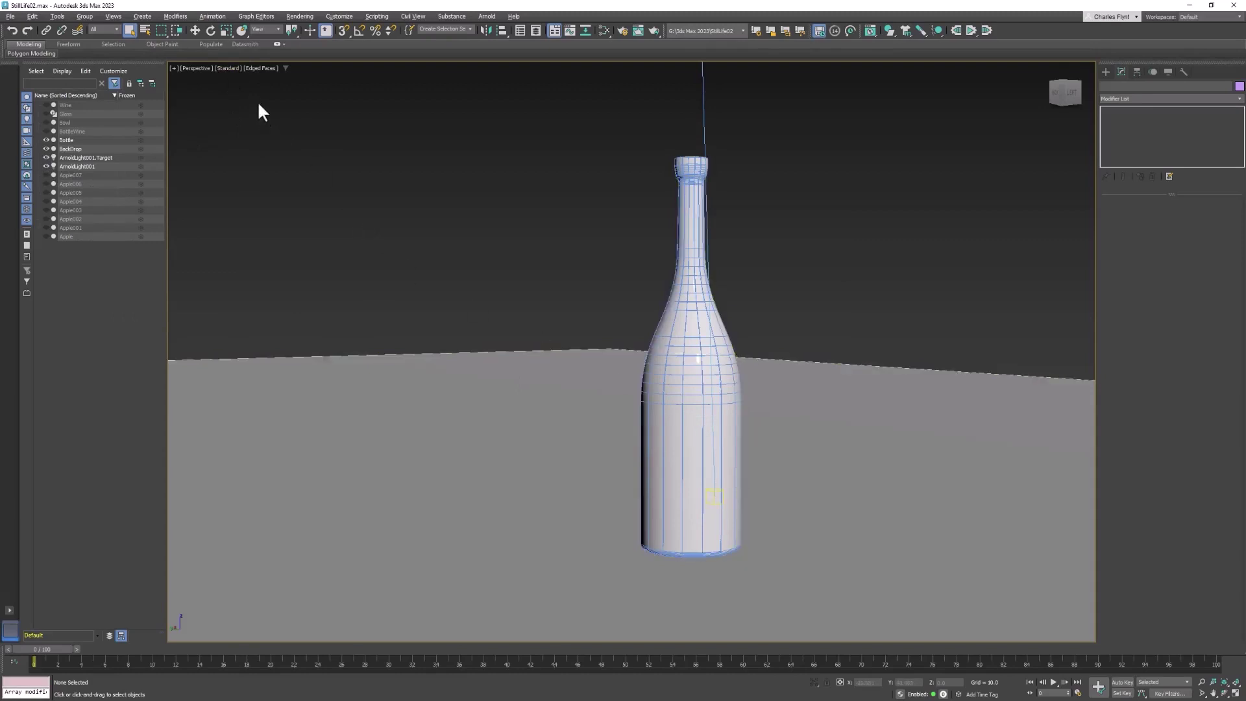
# Render the perspective viewport in ActiveShade and orbit around the bottle
pyautogui.click(231, 70)
pyautogui.click(244, 78)
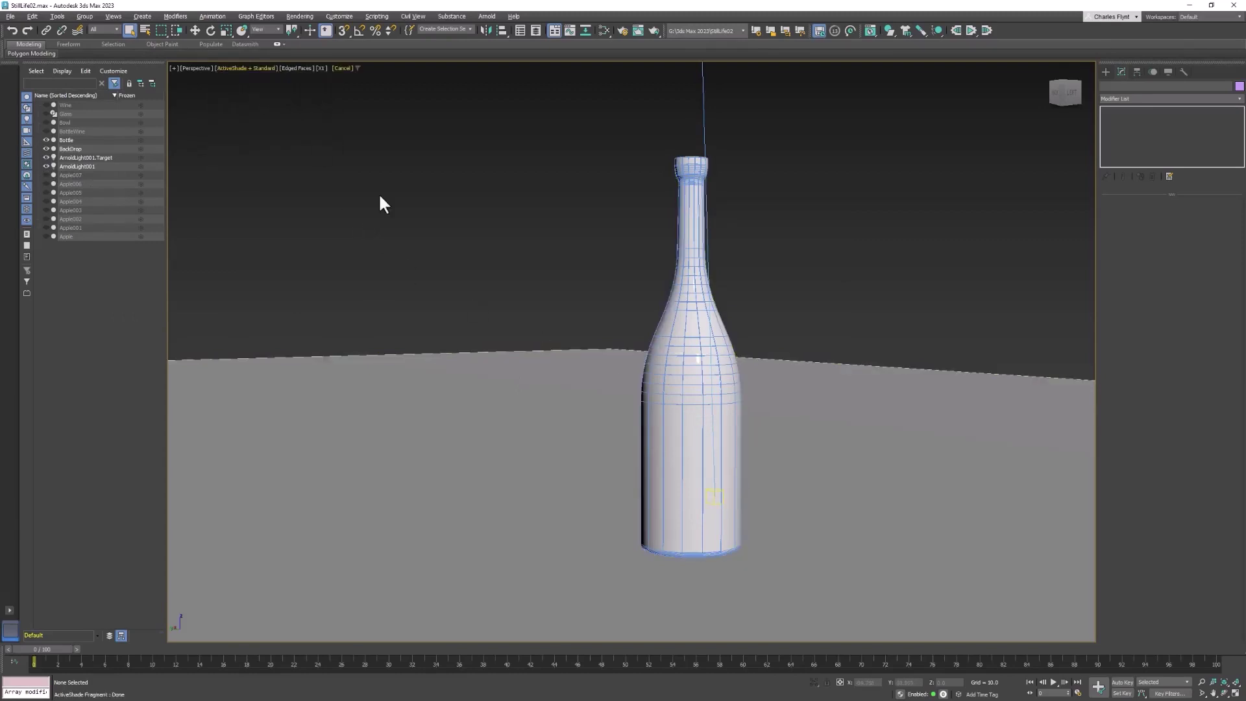
pyautogui.keyDown('alt'); pyautogui.moveTo(725, 464); pyautogui.dragTo(723, 458, button='middle'); pyautogui.keyUp('alt')
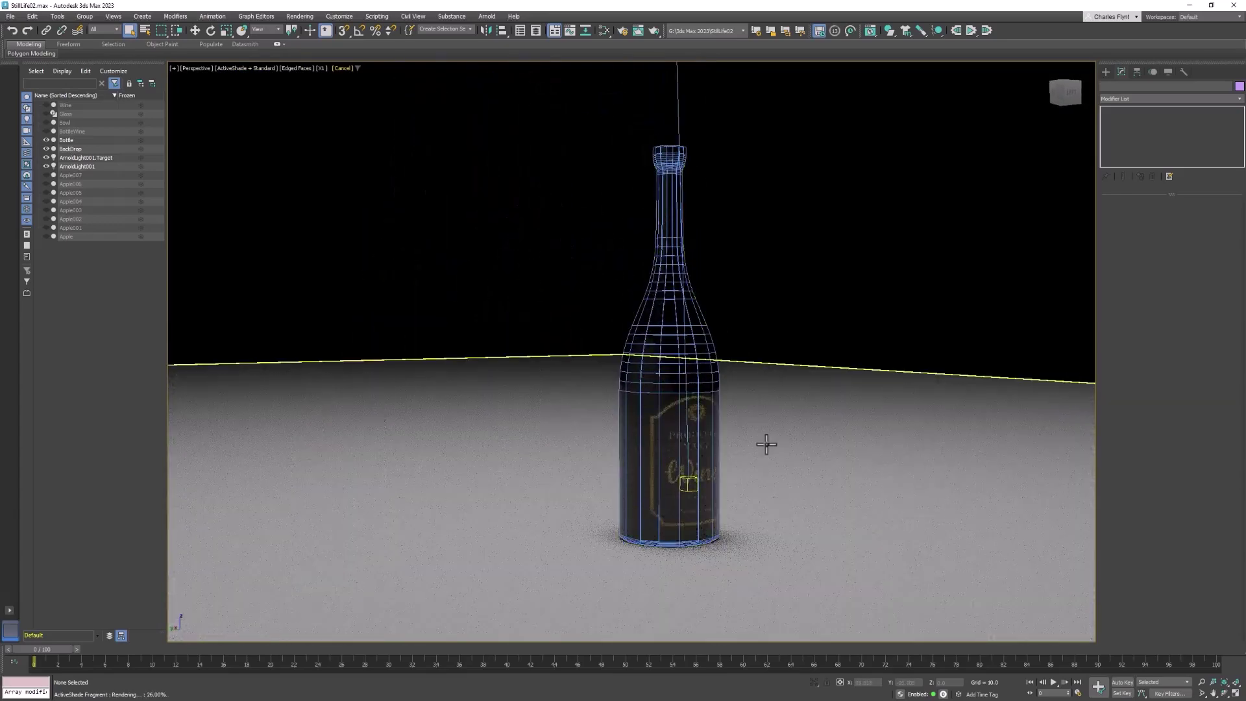
# Rotate the bottle about Z so its Wine label faces the camera, and turn off Edged Faces
pyautogui.click(701, 387)
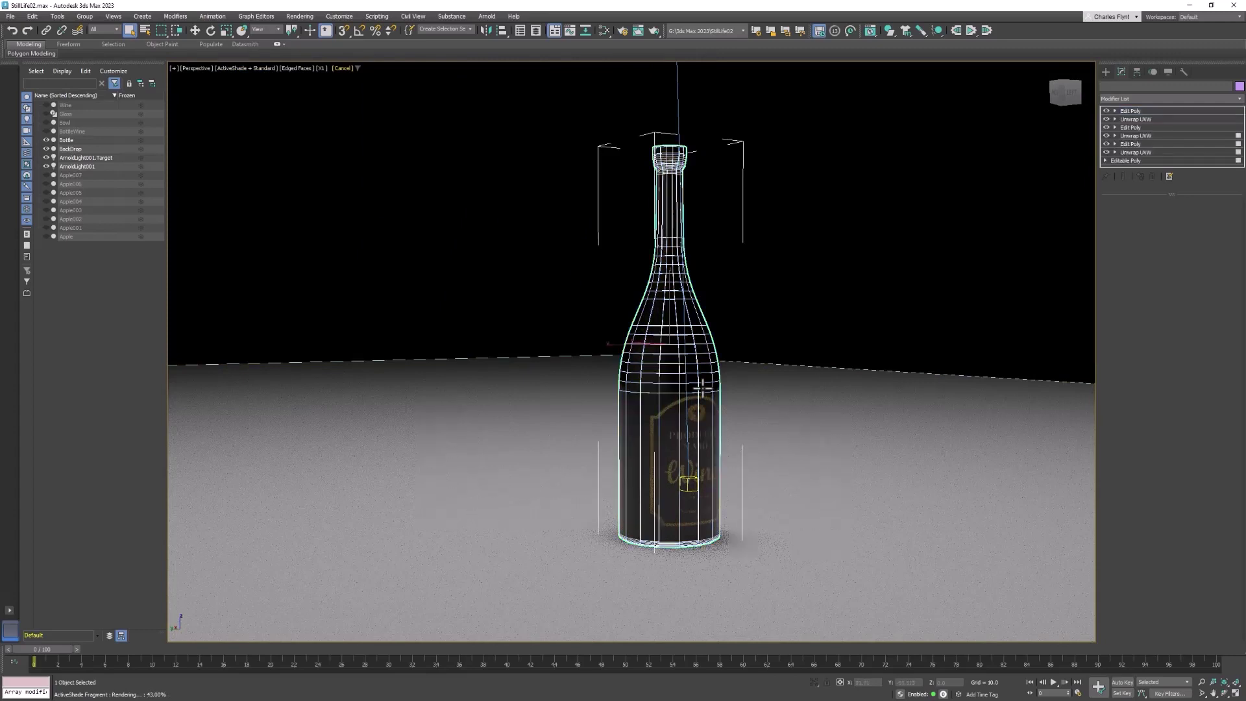
pyautogui.click(209, 28)
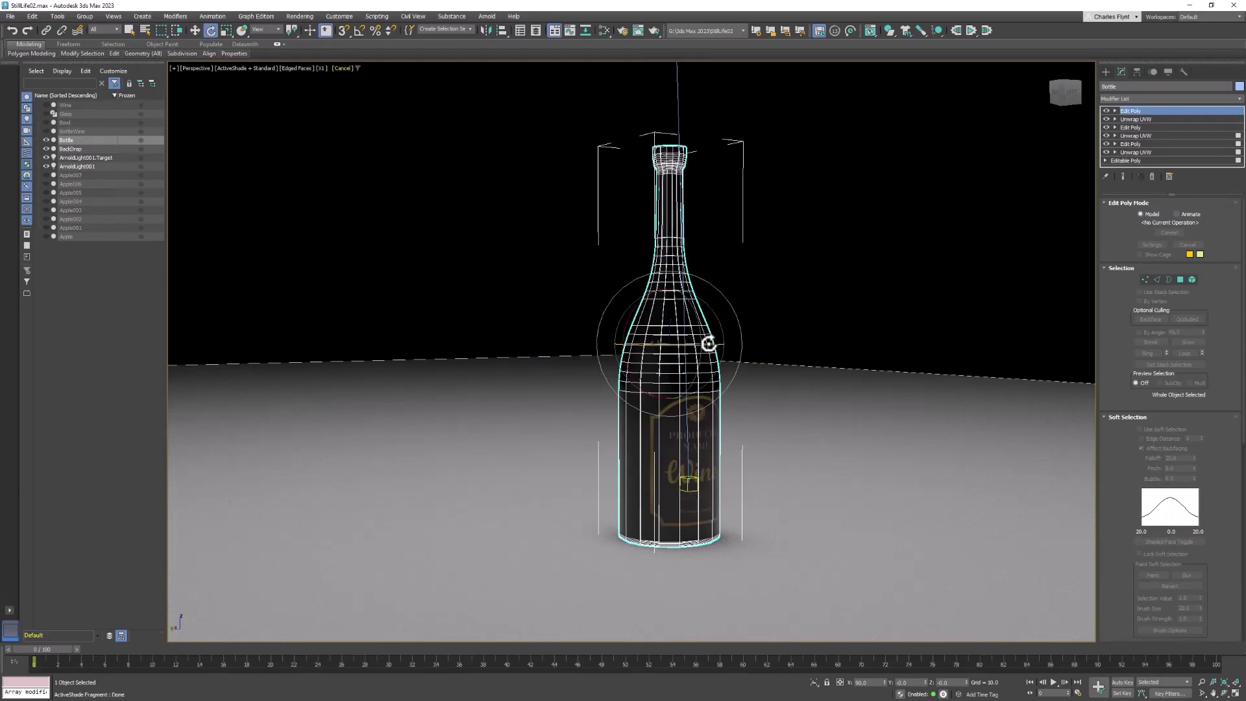
pyautogui.moveTo(708, 342); pyautogui.dragTo(558, 348)
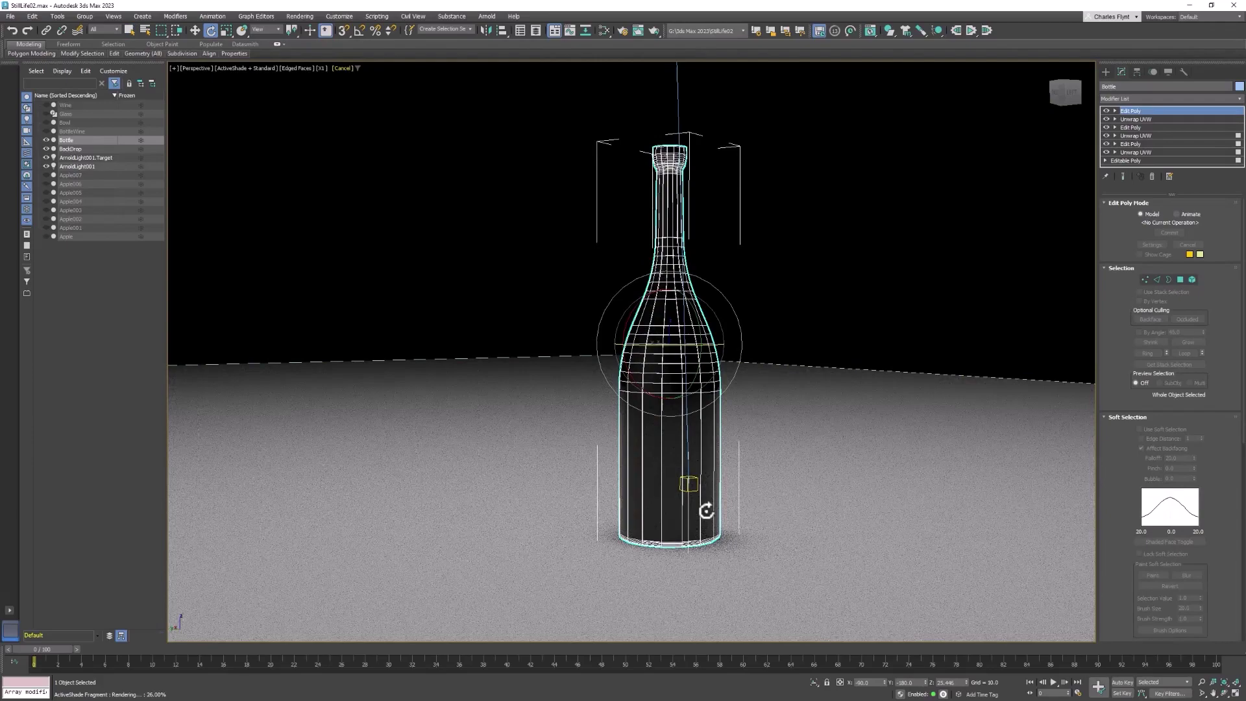
pyautogui.keyDown('alt'); pyautogui.moveTo(775, 538); pyautogui.dragTo(737, 479, button='middle'); pyautogui.keyUp('alt')
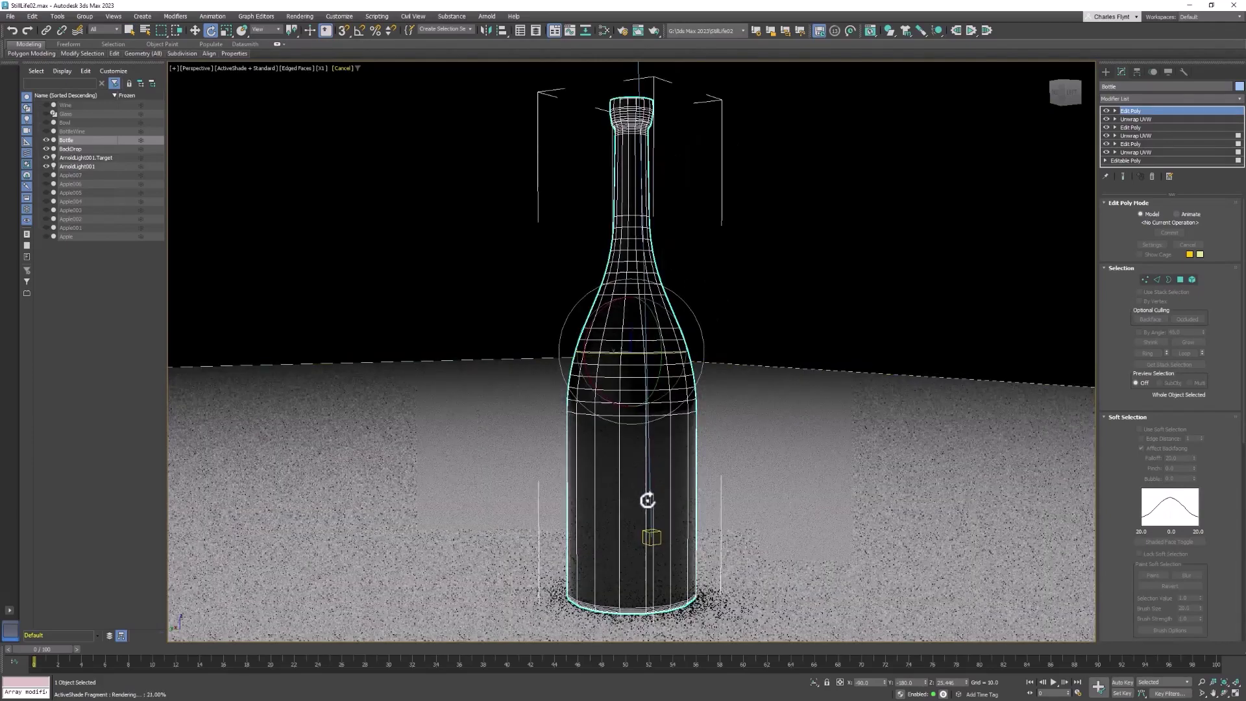
pyautogui.keyDown('alt'); pyautogui.moveTo(645, 503); pyautogui.dragTo(877, 496, button='middle'); pyautogui.keyUp('alt')
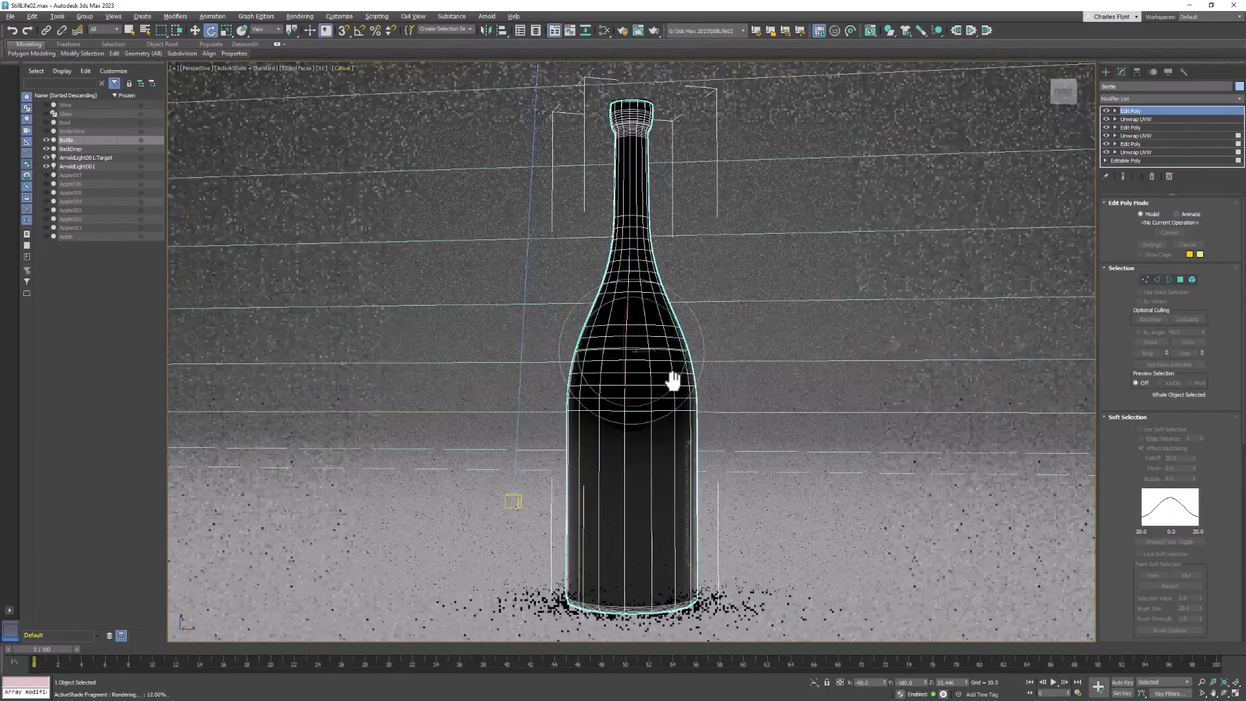
pyautogui.moveTo(645, 353)
pyautogui.mouseDown()
pyautogui.moveTo(465, 356)
pyautogui.moveTo(547, 377)
pyautogui.mouseUp()
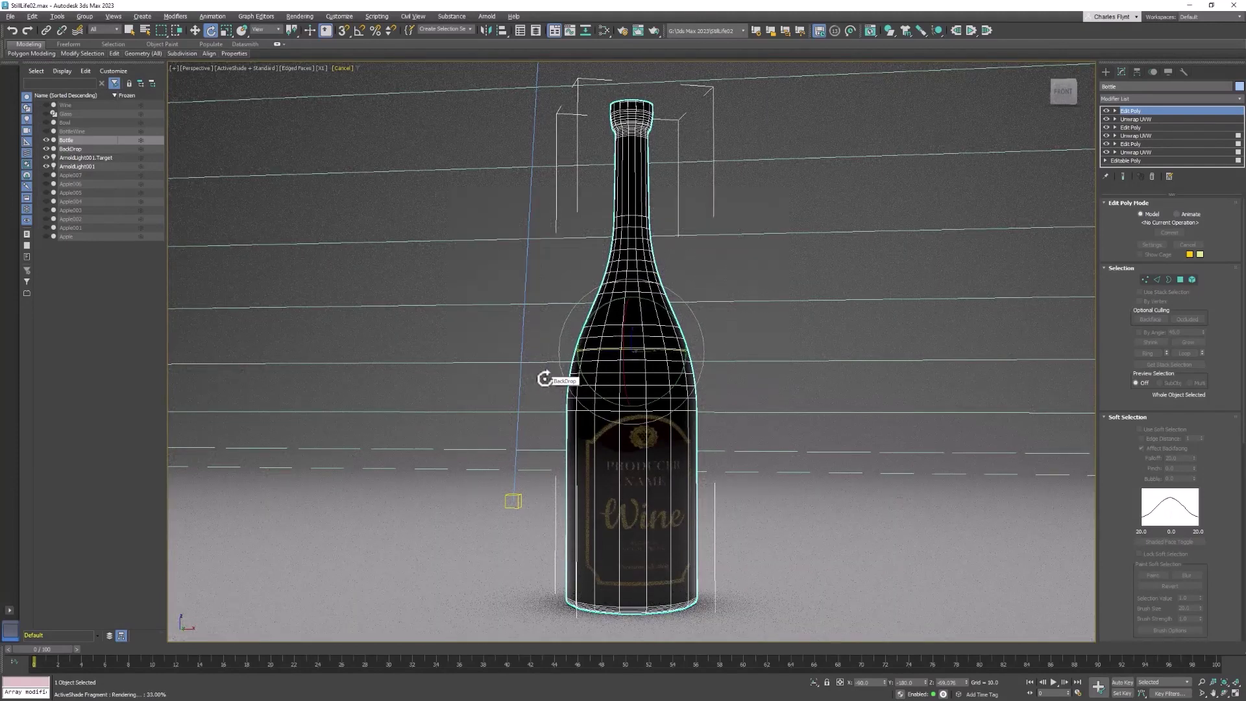
pyautogui.click(296, 67)
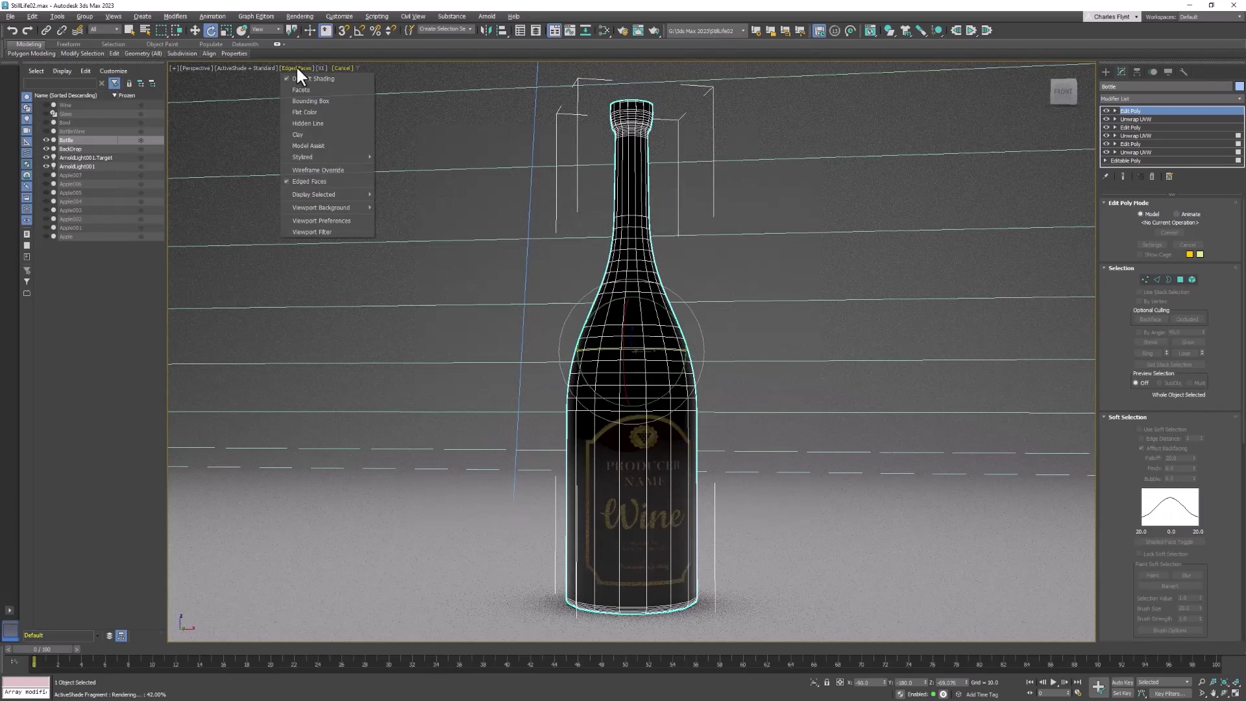
pyautogui.click(323, 181)
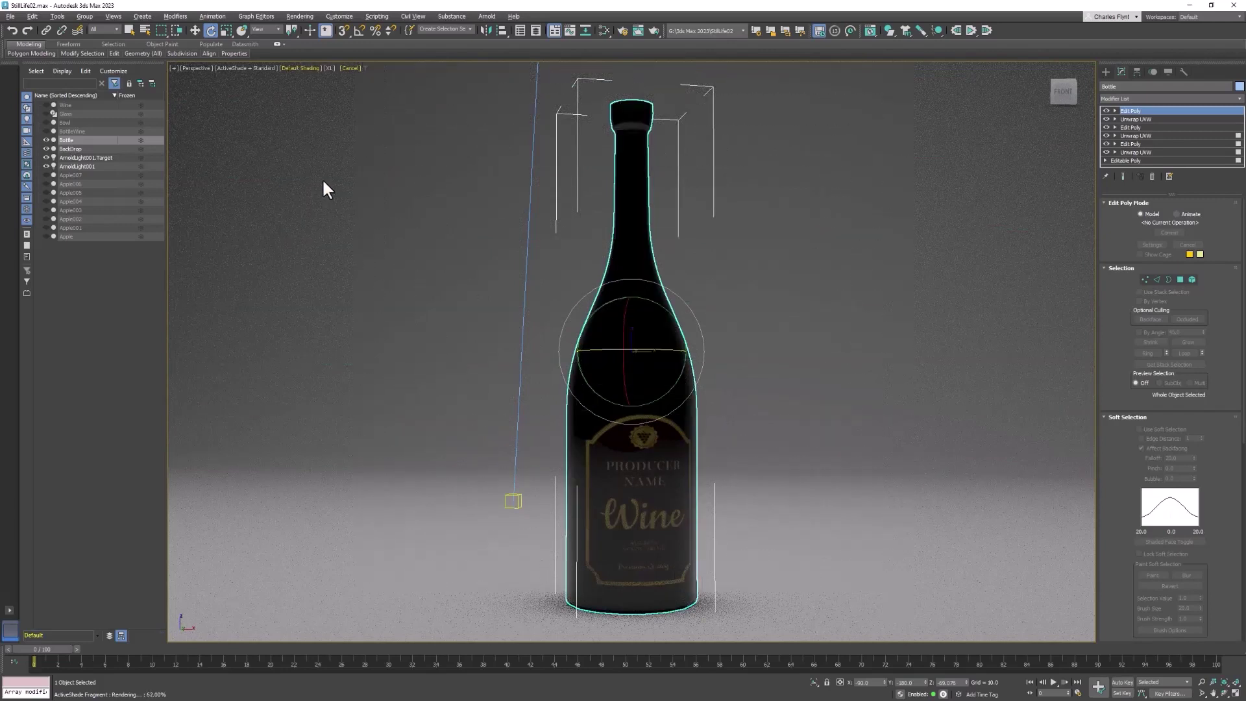
# Raise the Value of Material #68's green transparency colour in the Slate Material Editor
pyautogui.click(599, 31)
pyautogui.moveTo(597, 223); pyautogui.dragTo(545, 241)
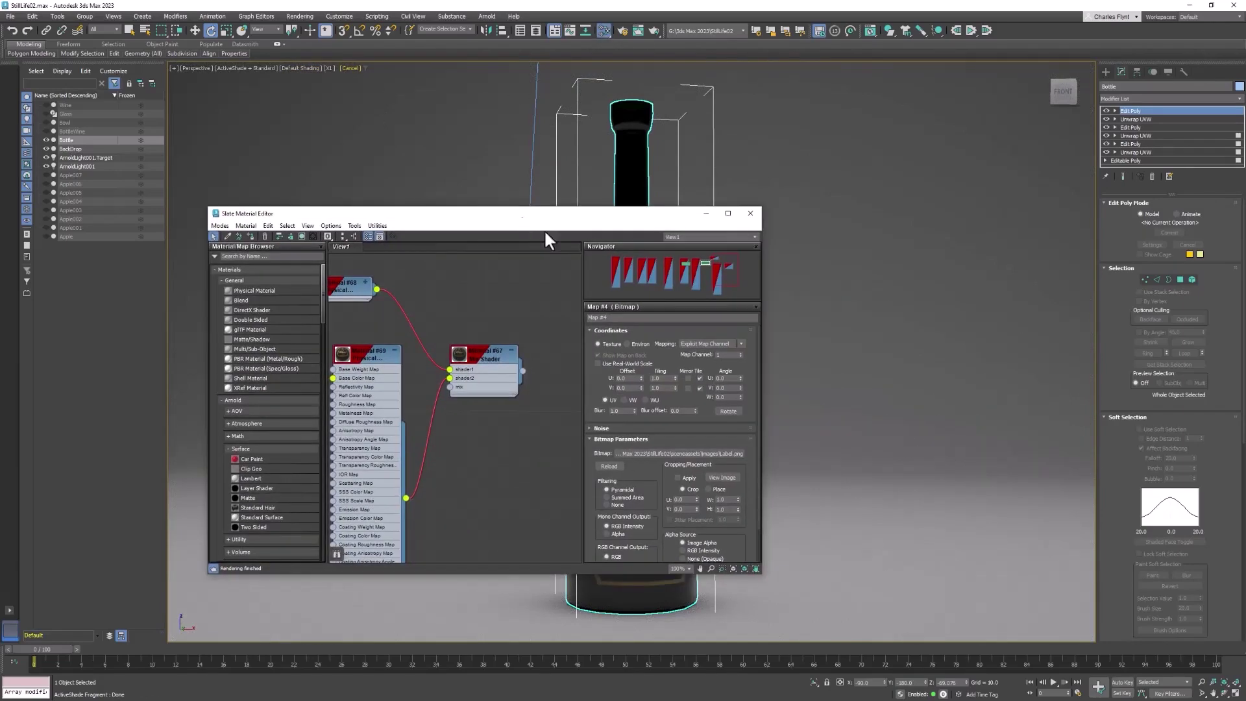
pyautogui.moveTo(858, 380)
pyautogui.mouseDown(button='middle')
pyautogui.moveTo(926, 375)
pyautogui.moveTo(921, 388)
pyautogui.mouseUp(button='middle')
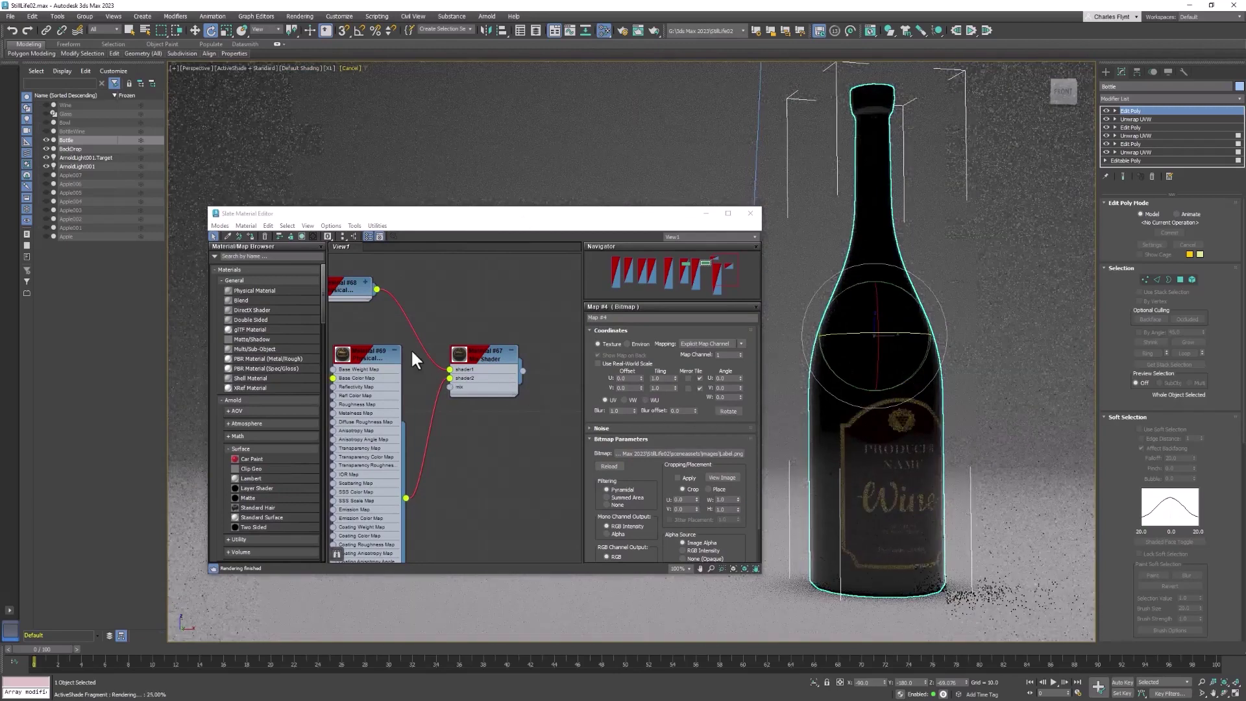
pyautogui.click(353, 292)
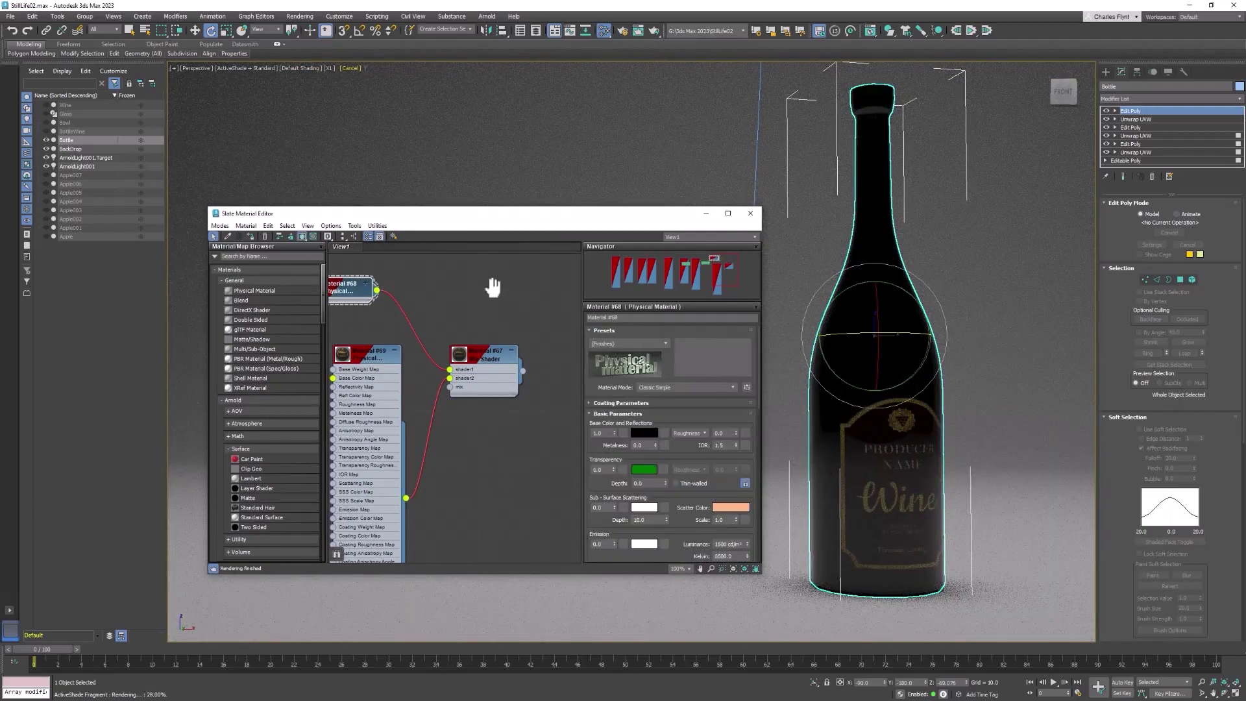
pyautogui.moveTo(396, 299); pyautogui.dragTo(457, 315, button='middle')
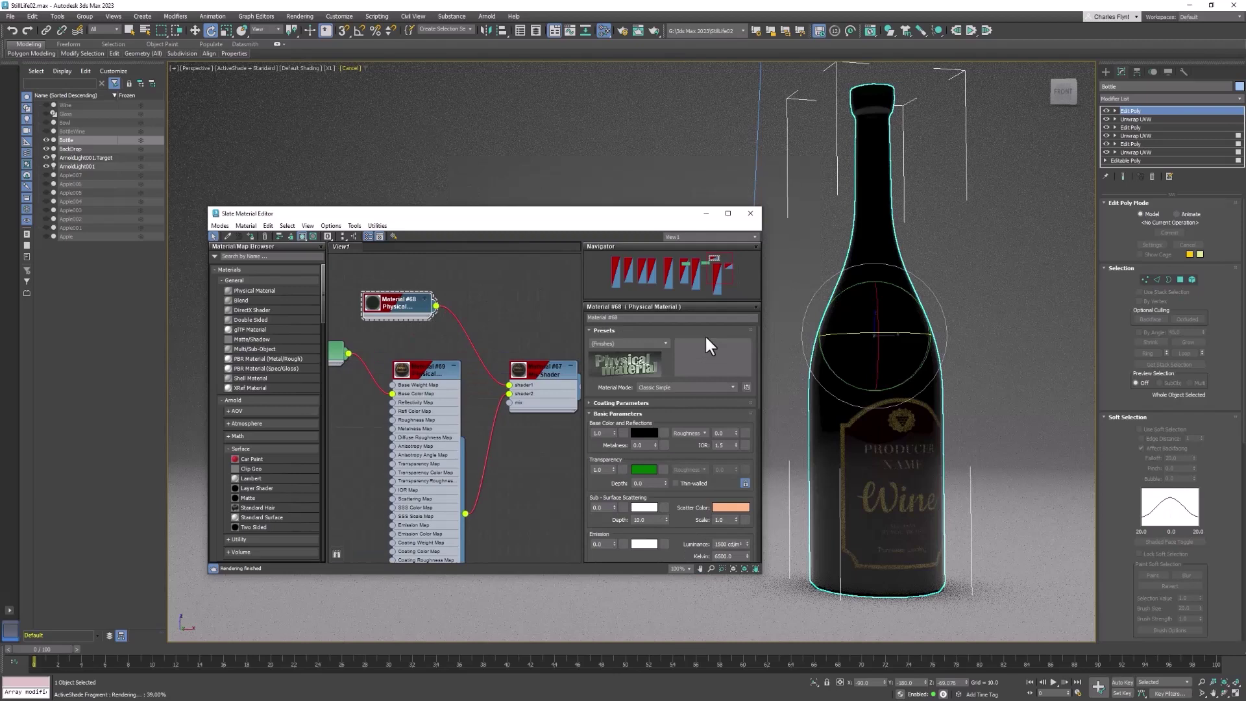
pyautogui.click(641, 467)
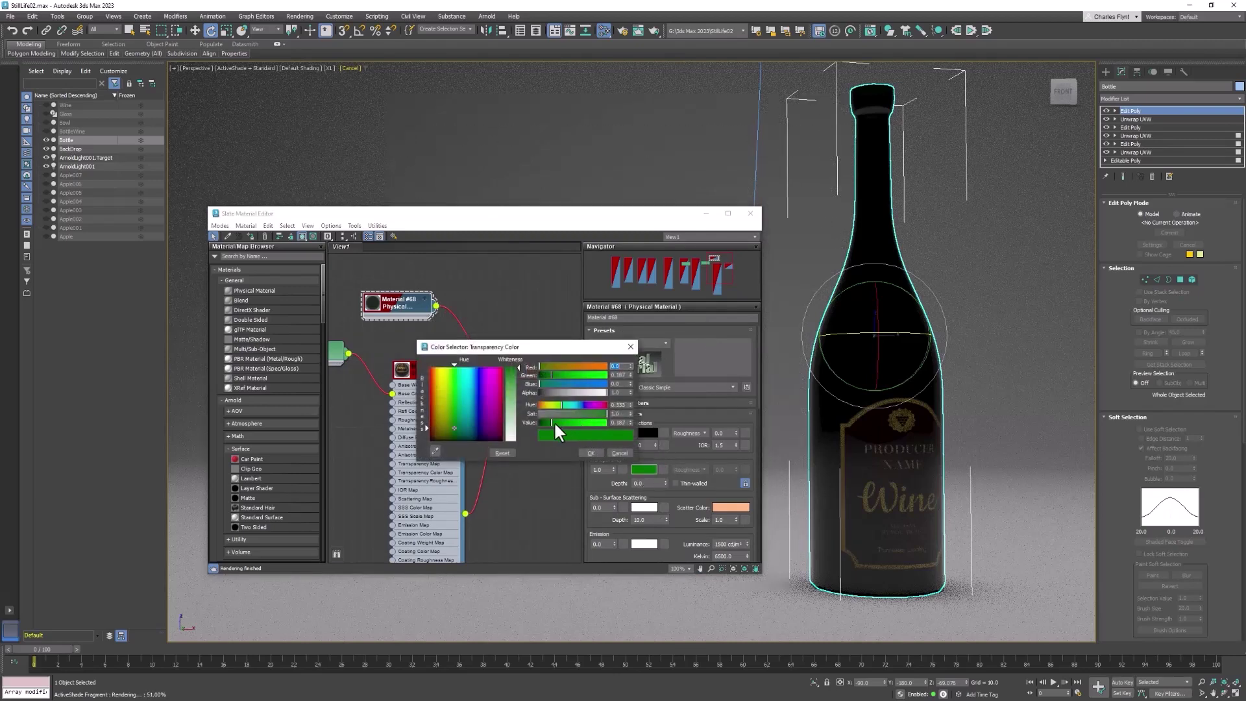
pyautogui.moveTo(554, 421); pyautogui.dragTo(597, 421)
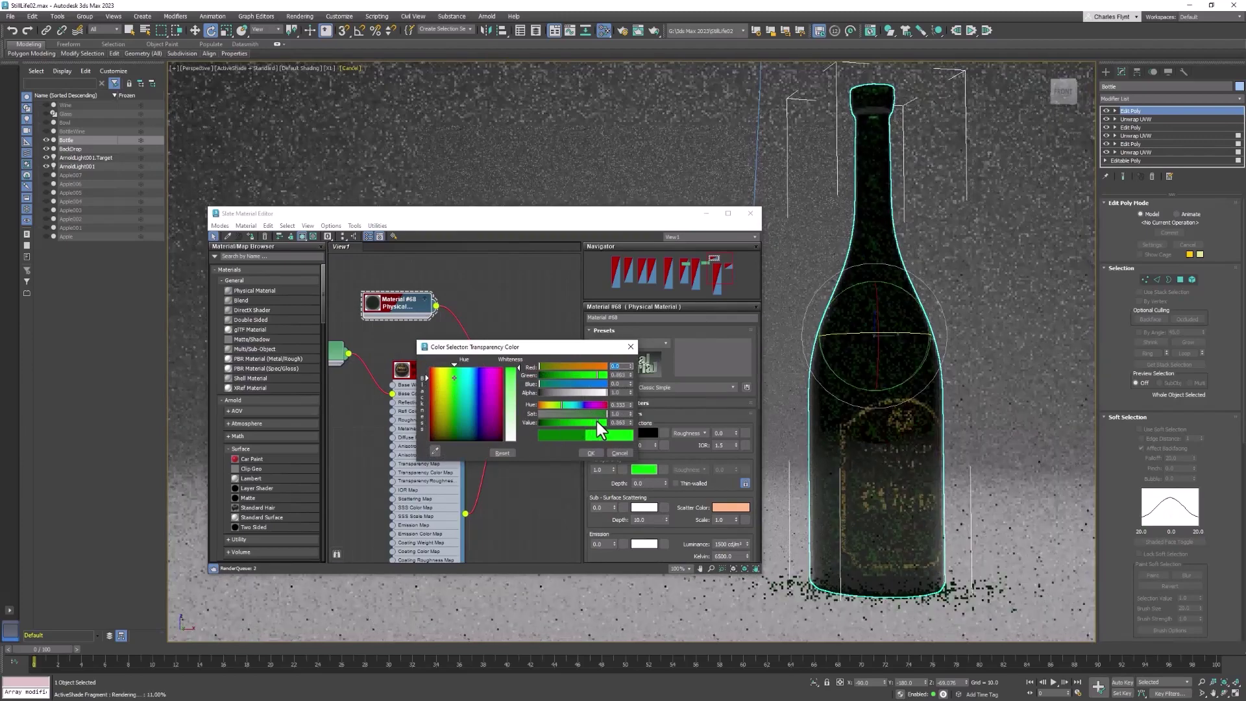
pyautogui.click(752, 214)
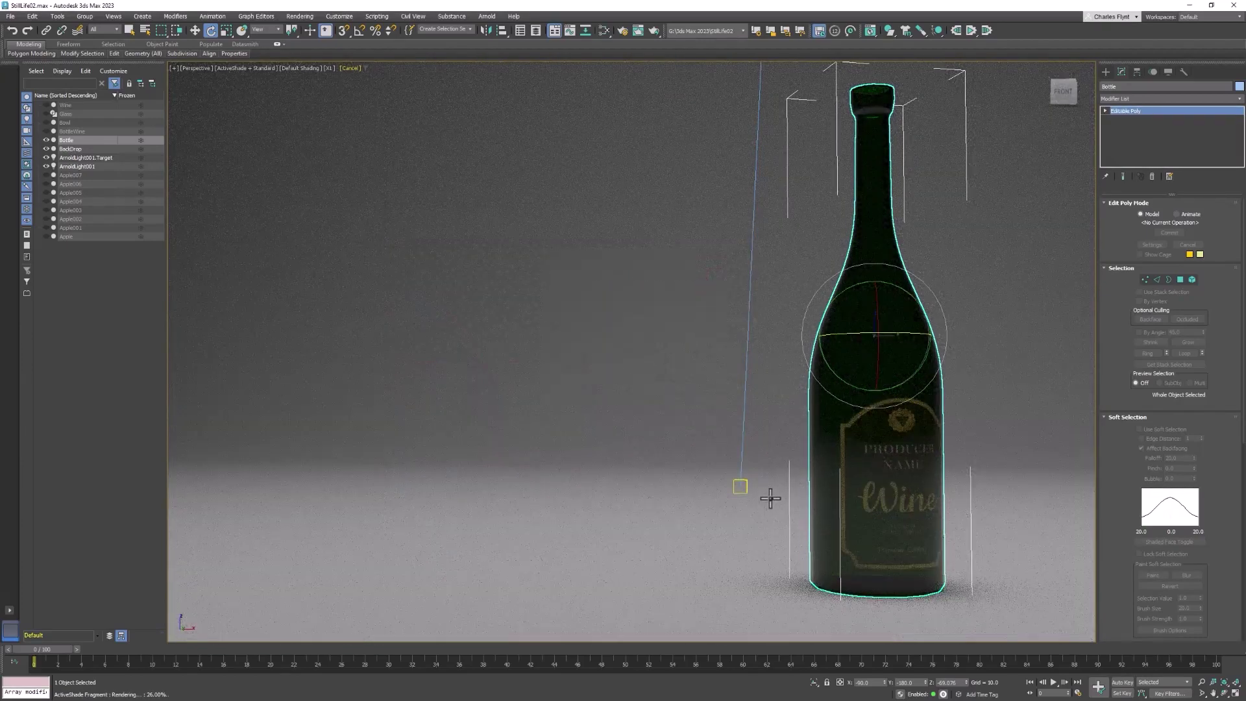
# Select the backdrop and unhide BottleWine, the wooden bowl, the wine glass and its wine
pyautogui.click(947, 354)
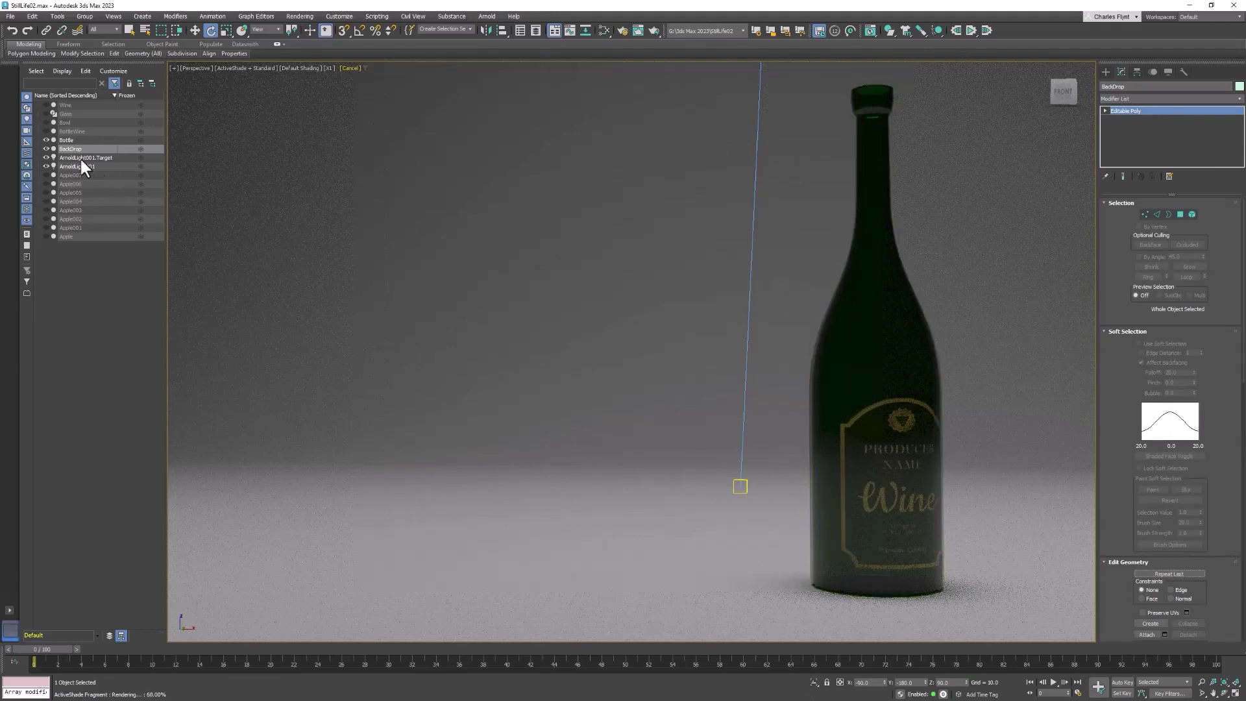
pyautogui.click(46, 129)
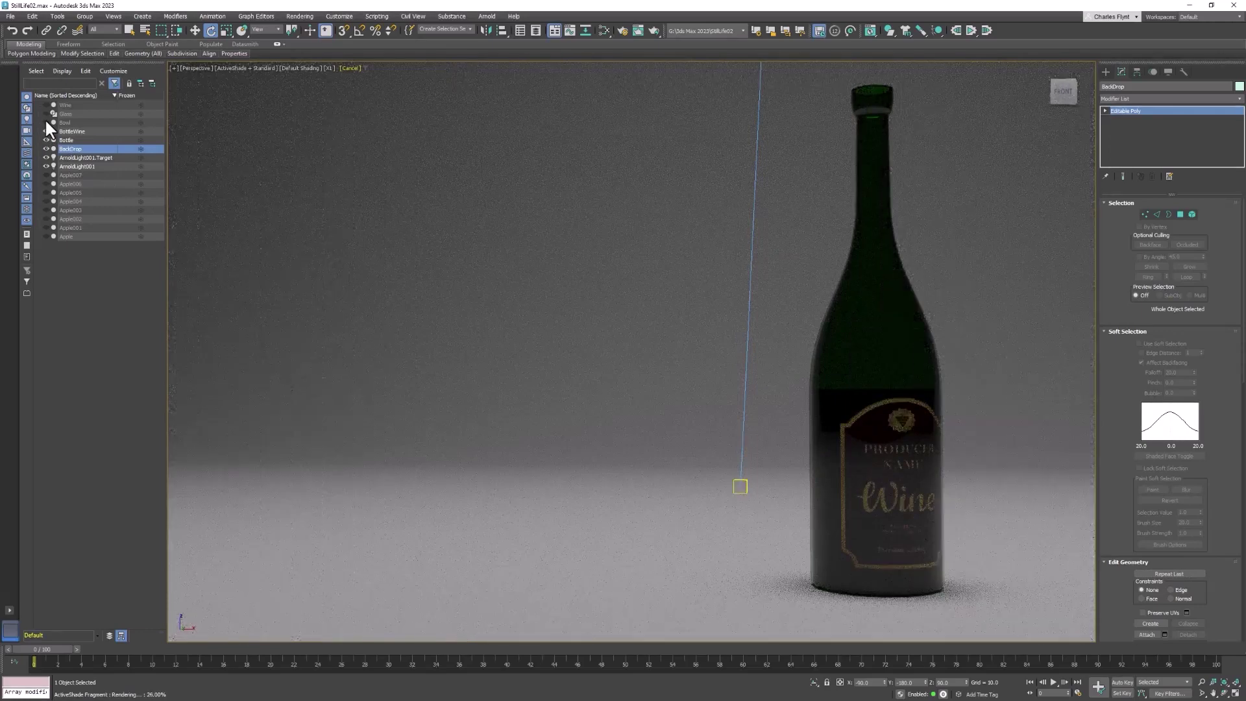
pyautogui.click(46, 122)
pyautogui.click(46, 113)
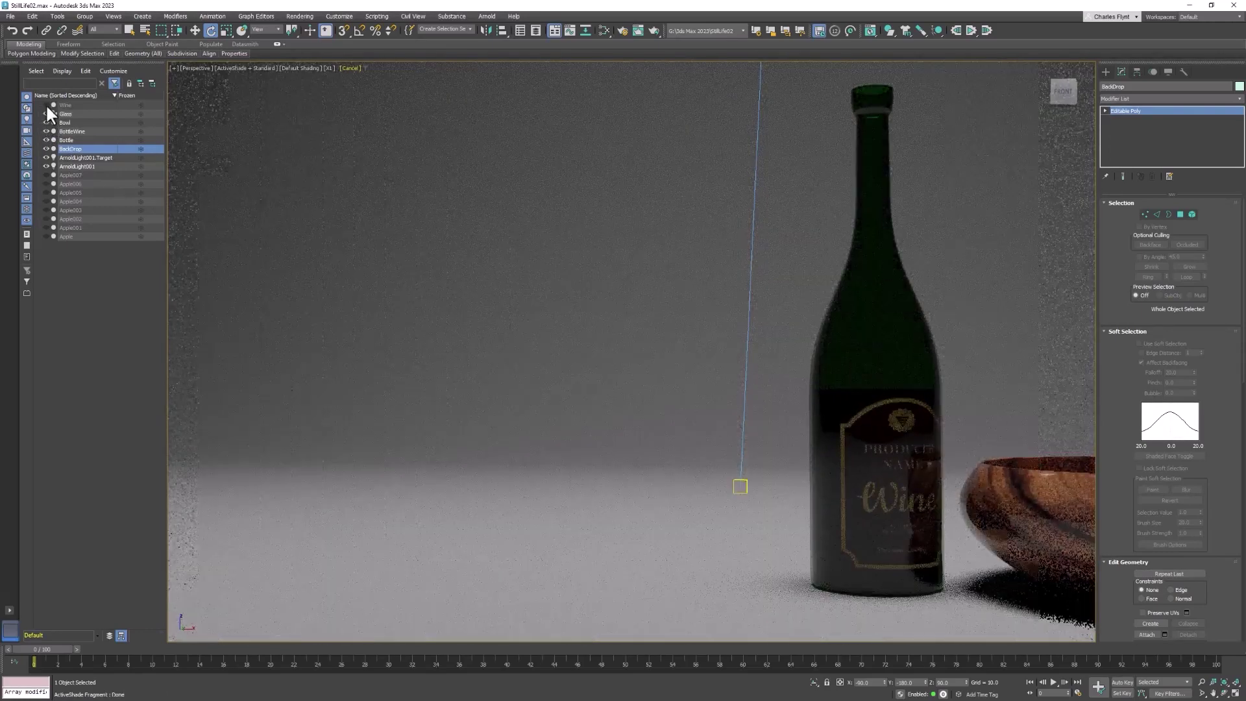
pyautogui.click(45, 104)
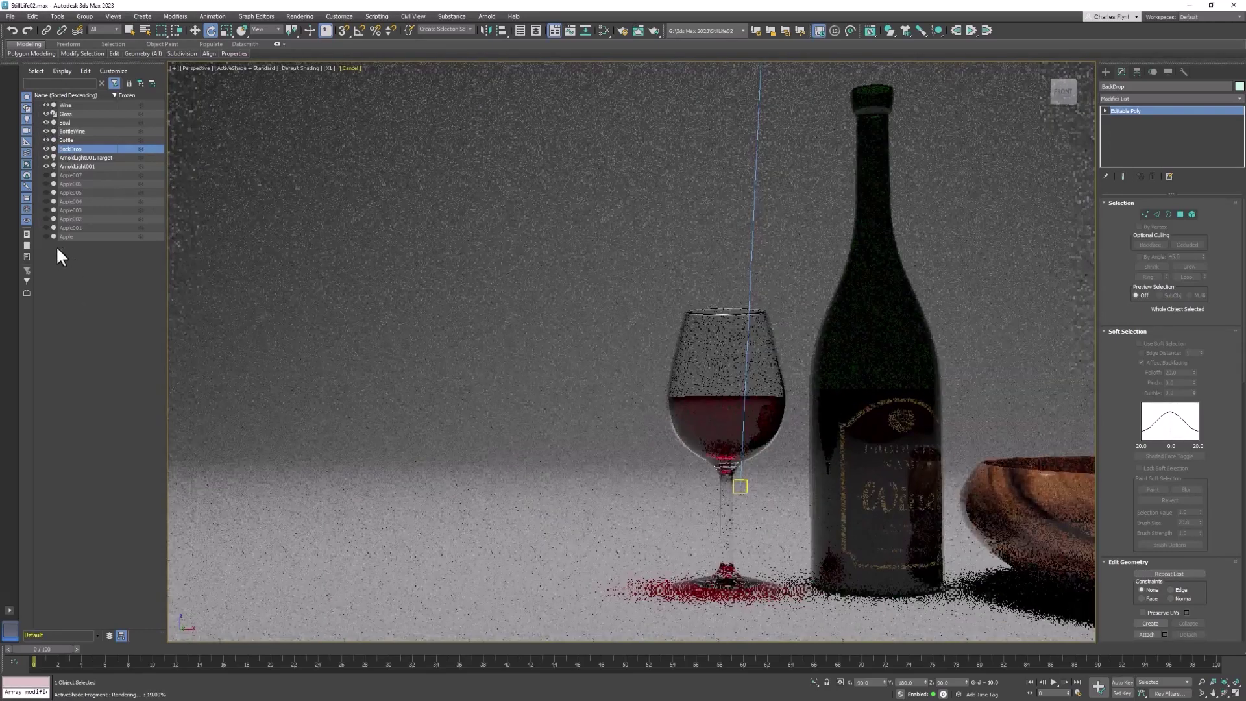
# Unhide the apples and pull the view back to frame the whole still life
pyautogui.click(46, 175)
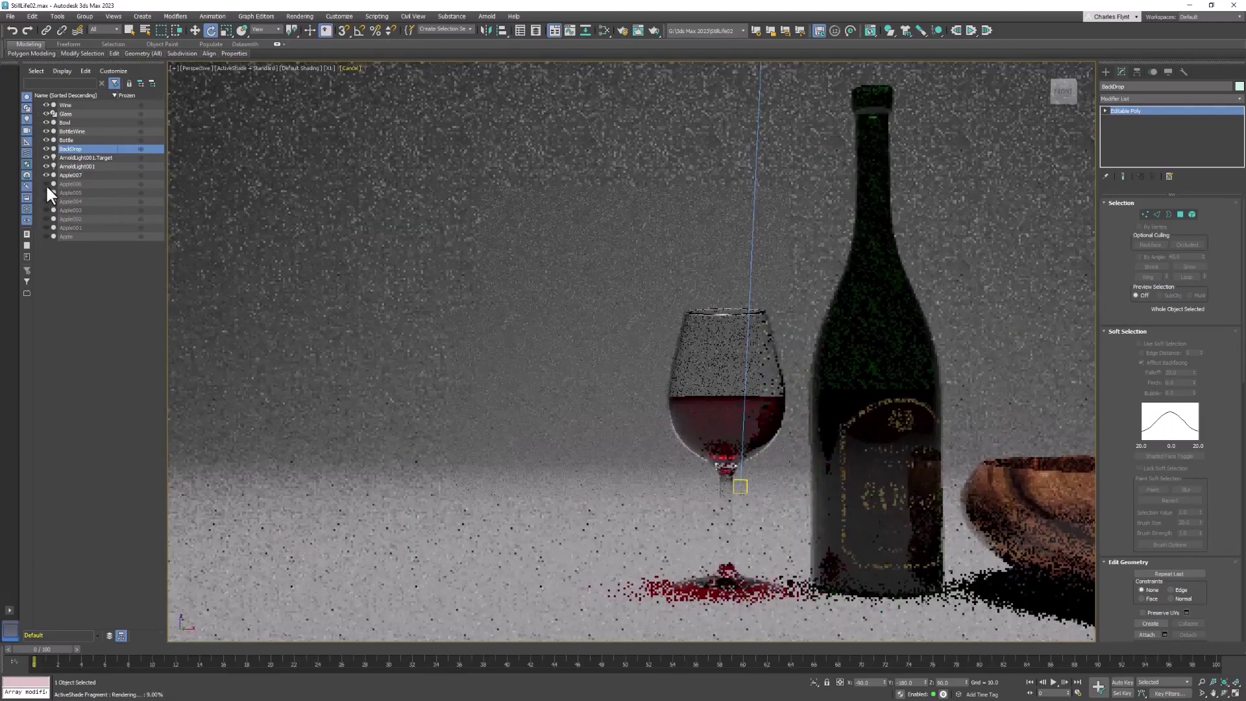
pyautogui.click(46, 193)
pyautogui.click(45, 200)
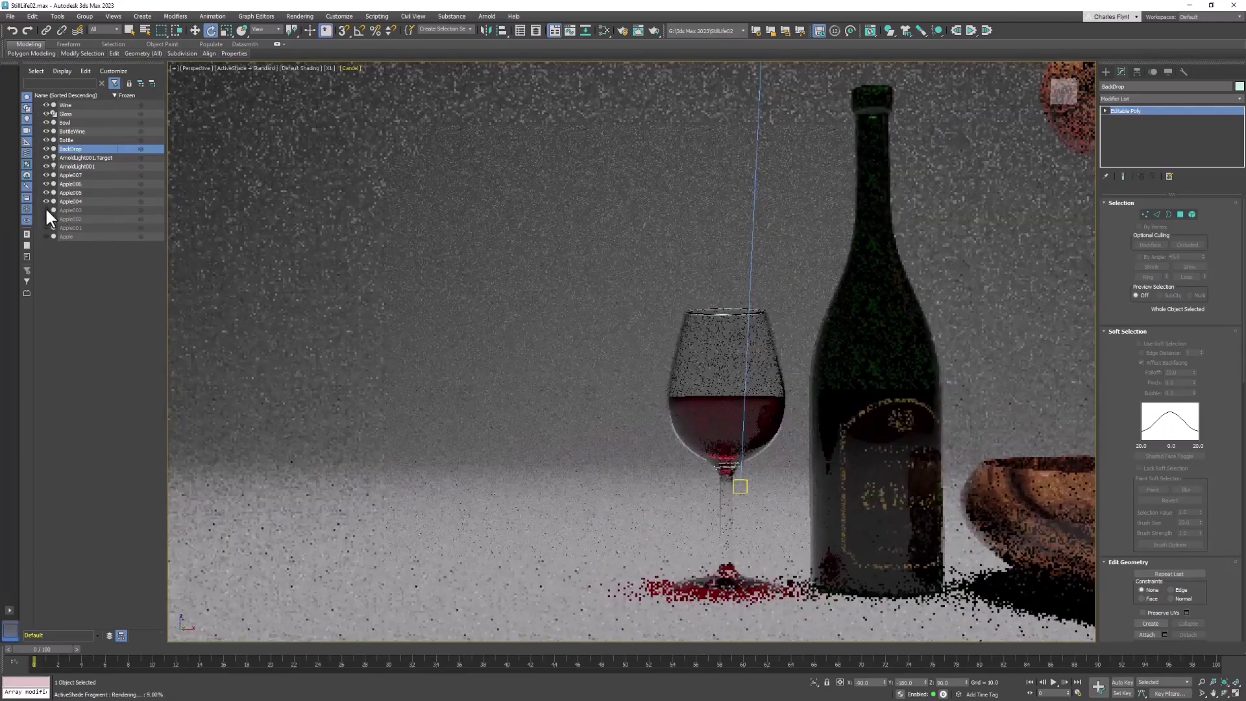
pyautogui.keyDown('alt'); pyautogui.moveTo(1005, 454); pyautogui.dragTo(1003, 117, button='middle'); pyautogui.keyUp('alt')
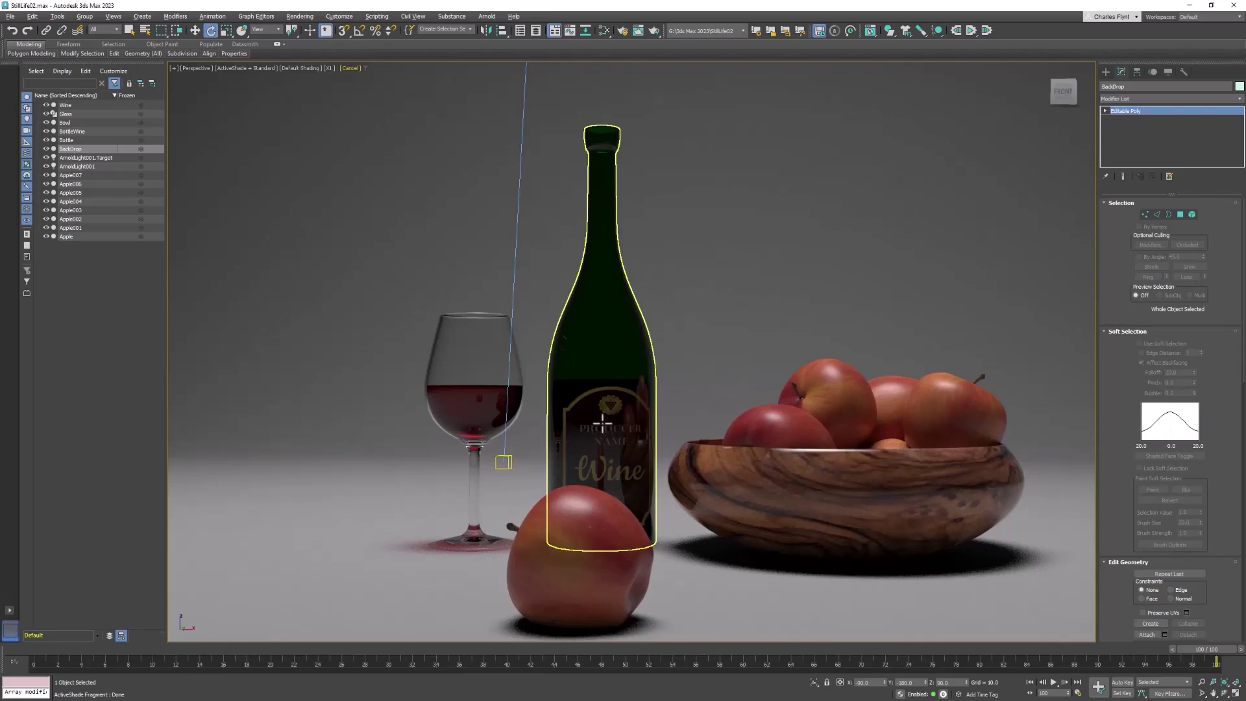
pyautogui.click(597, 26)
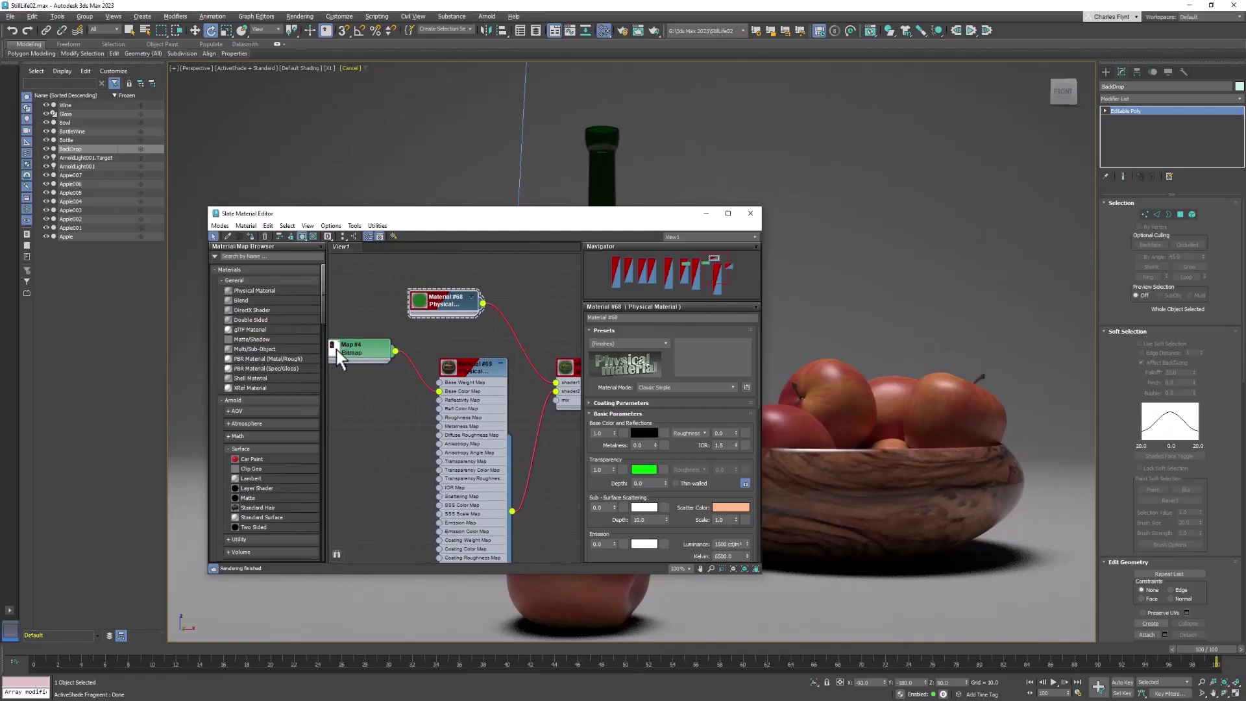
pyautogui.doubleClick(336, 350)
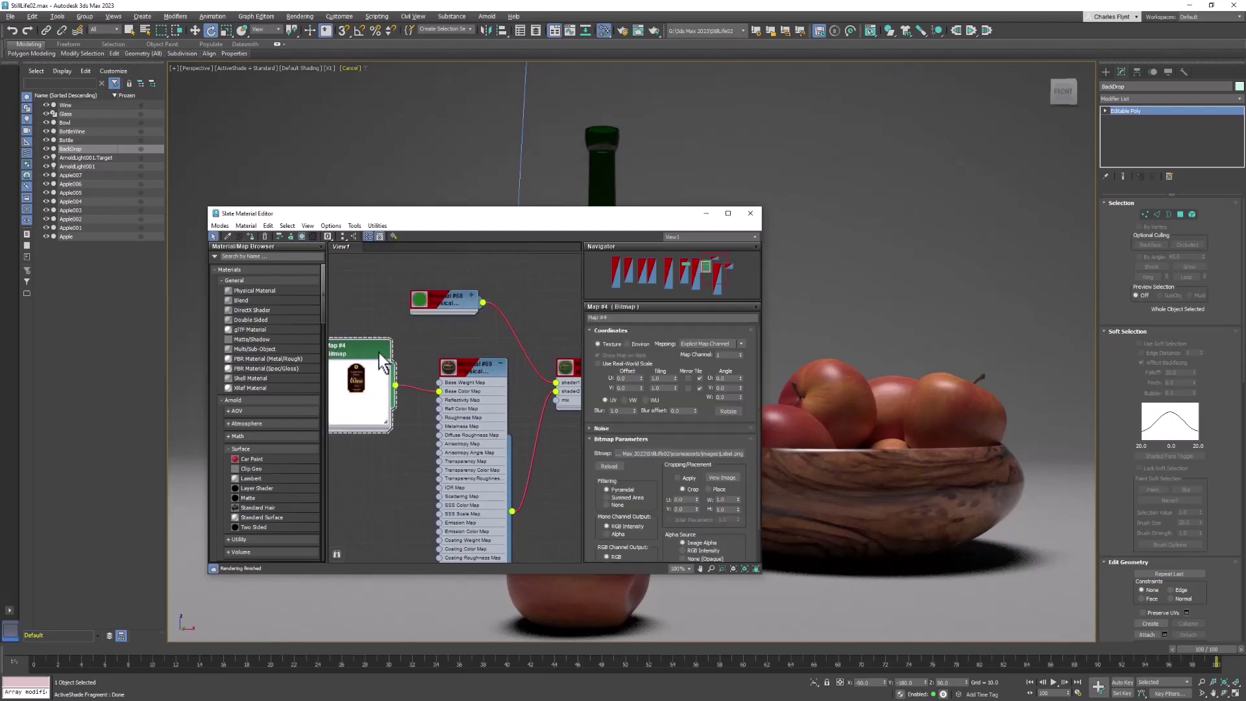
pyautogui.doubleClick(359, 379)
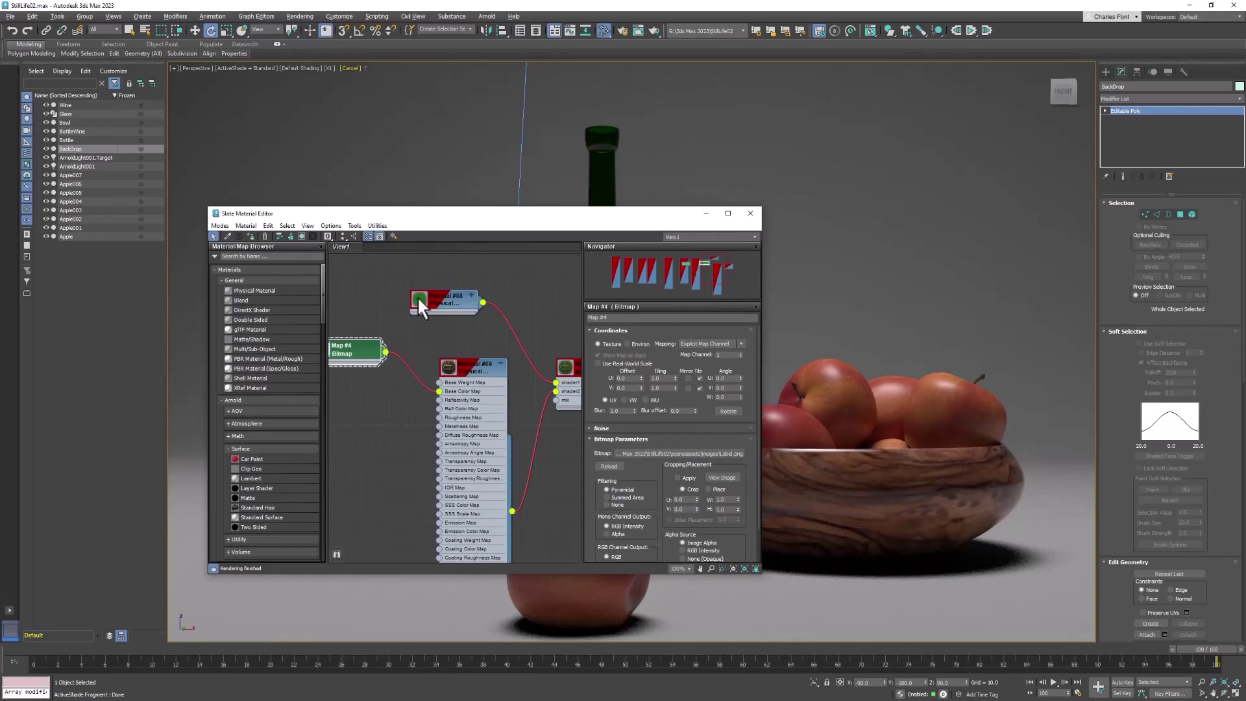
pyautogui.click(747, 213)
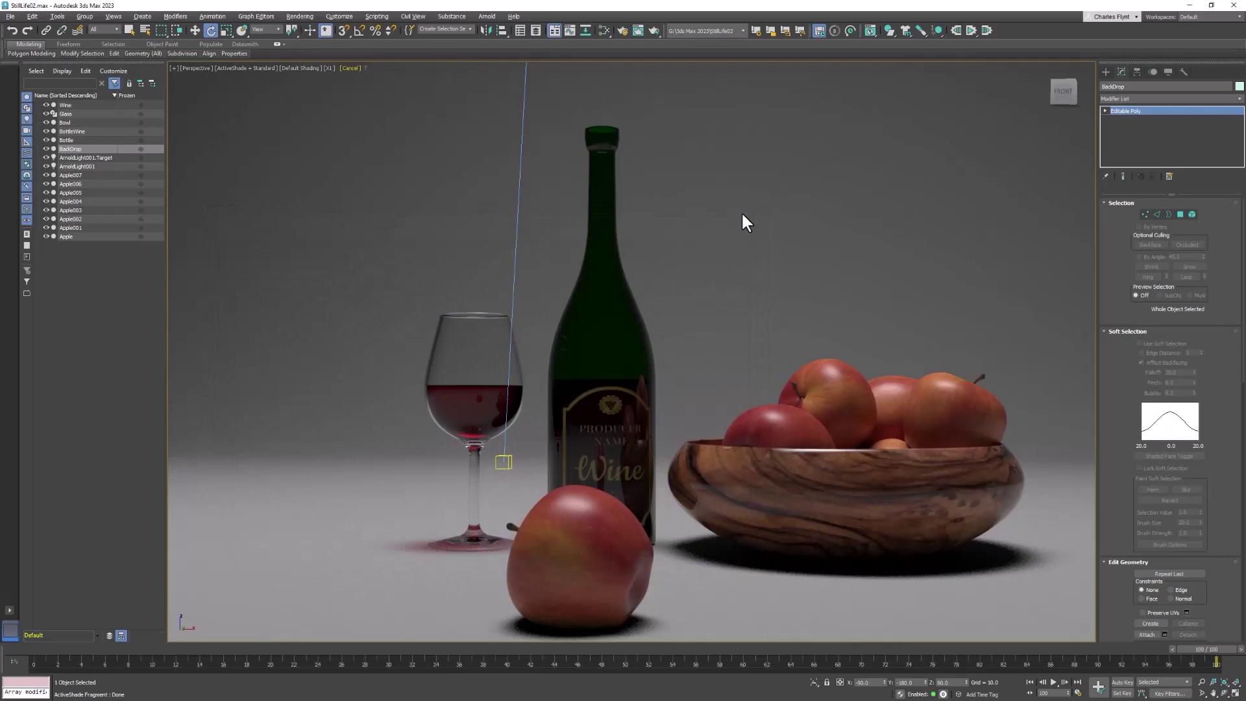